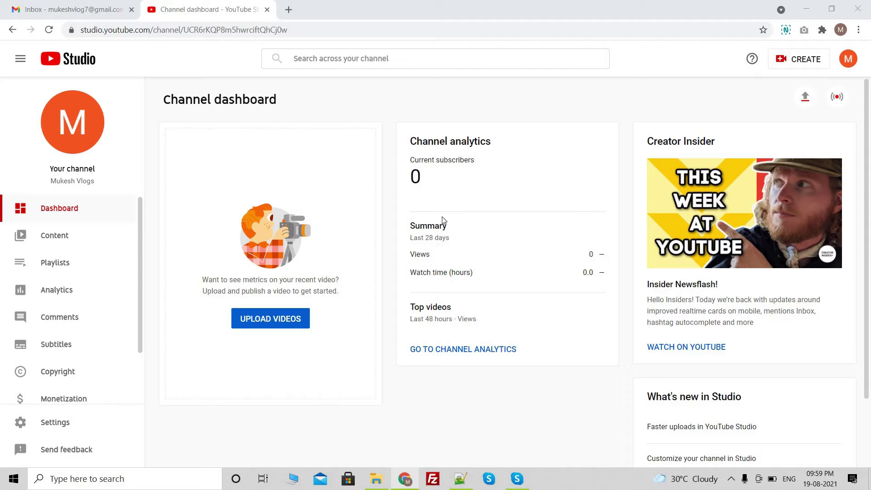
pyautogui.click(81, 9)
pyautogui.click(200, 10)
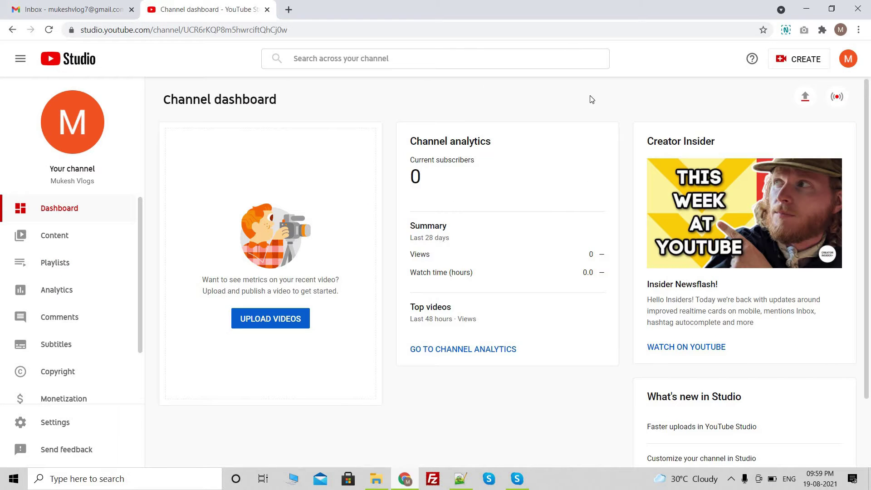
pyautogui.click(846, 59)
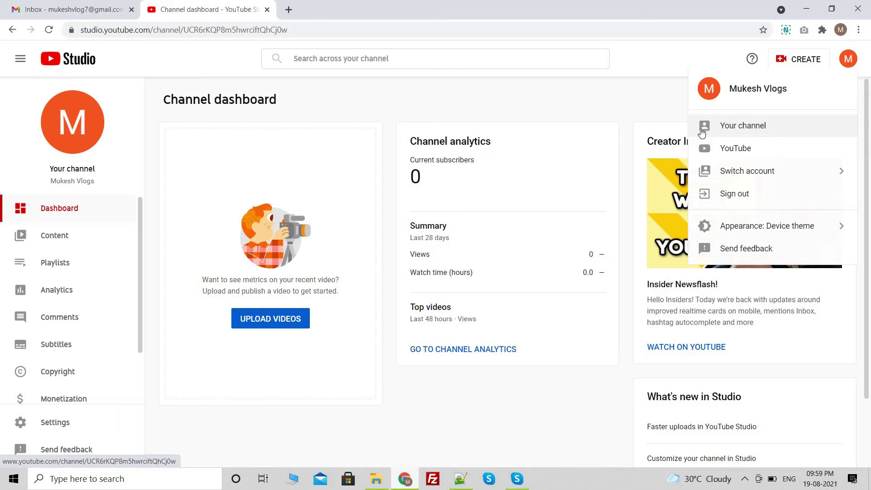
pyautogui.click(522, 111)
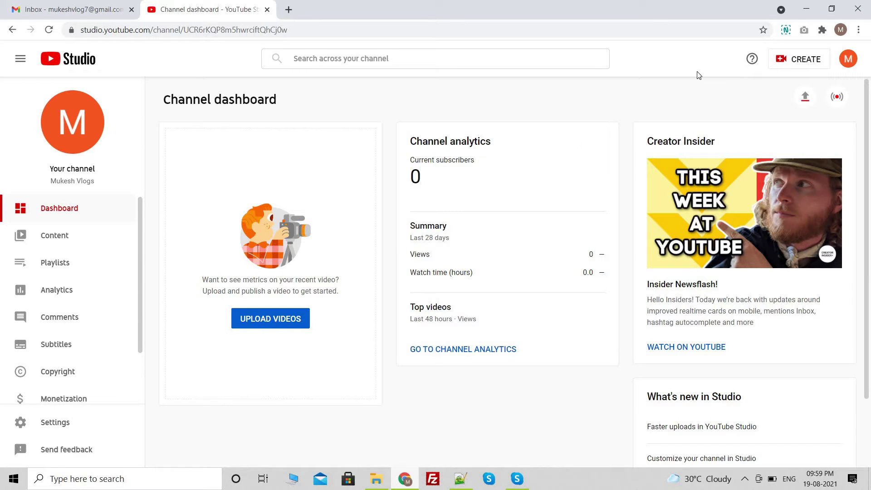
# Start a video upload with the file mukesh-vlog-1 from the subfolder inside F:\Mukesh Vlogs.
pyautogui.click(794, 59)
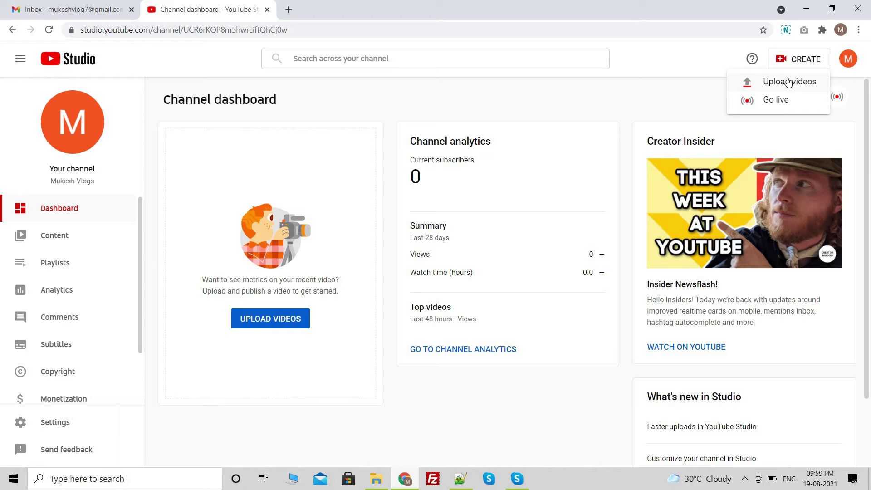
pyautogui.click(267, 319)
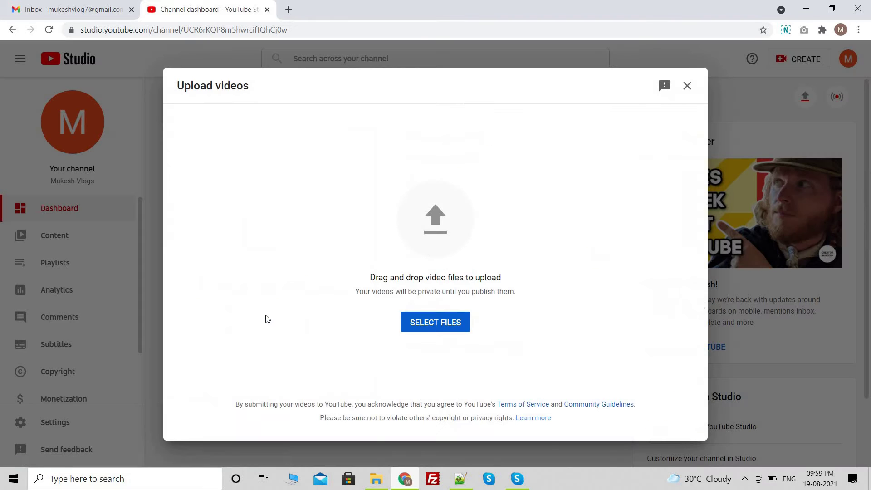
pyautogui.click(429, 320)
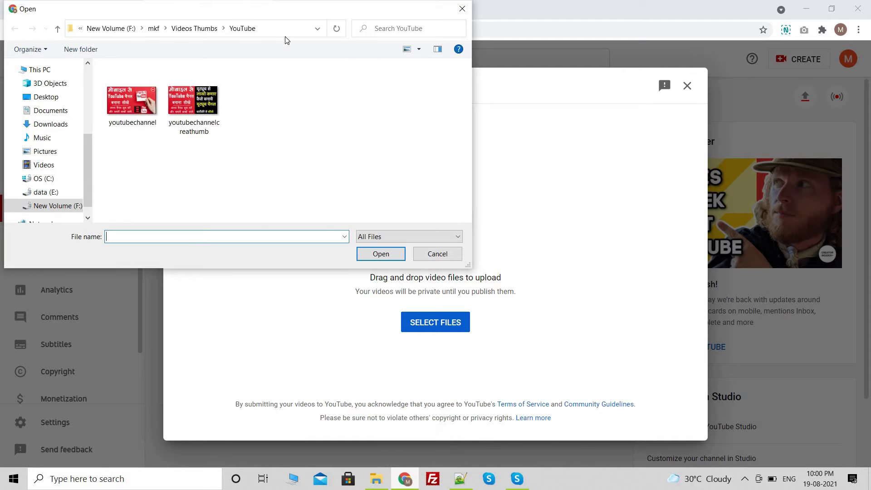
pyautogui.click(285, 31)
pyautogui.write('F:\\Mukesh Vlogs')
pyautogui.press('Return')
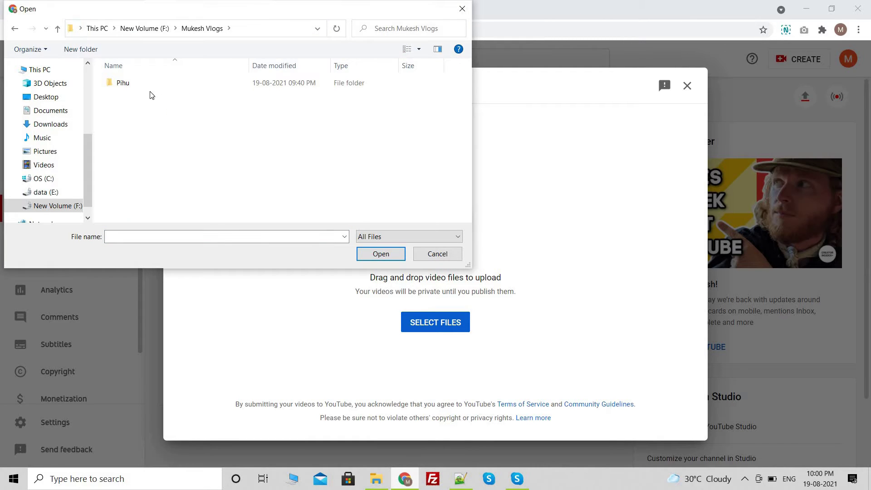
pyautogui.doubleClick(143, 81)
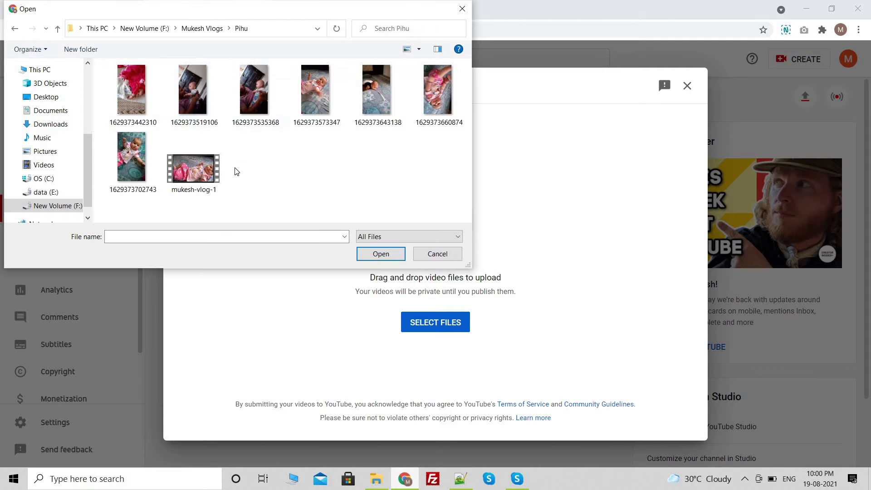
pyautogui.click(193, 170)
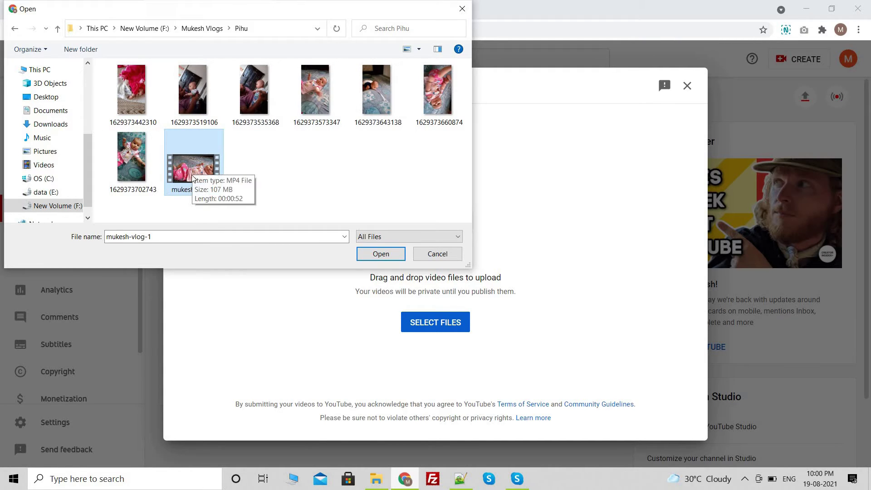
pyautogui.click(380, 253)
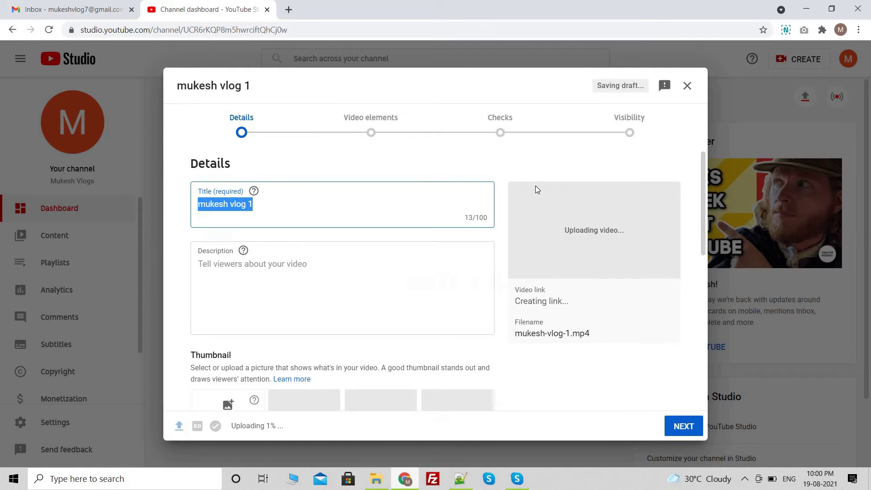
# Replace the video title with "Mukesh Vlog 1 | Mukesh Vlogs".
pyautogui.click(262, 206)
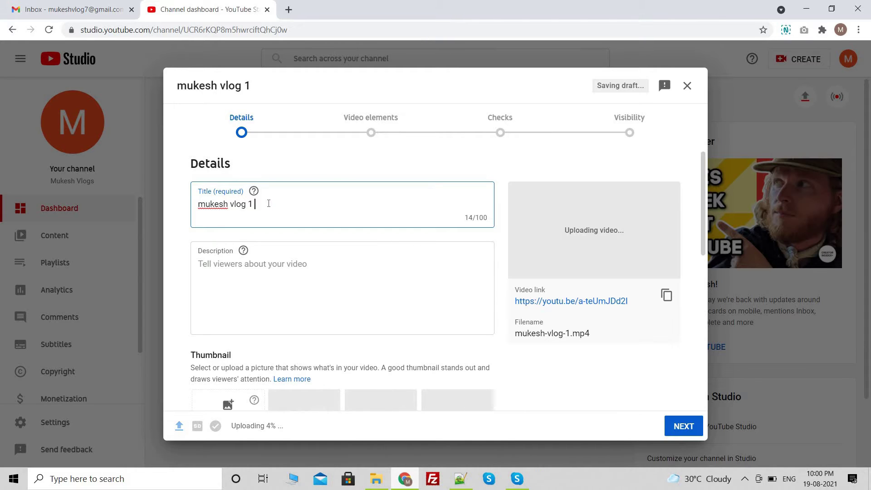
pyautogui.hotkey('ctrl', 'a')
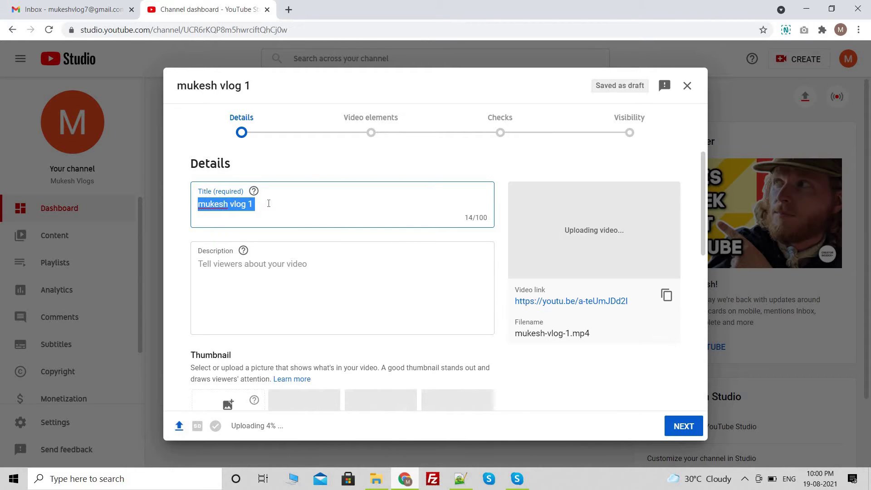
pyautogui.write('Muke')
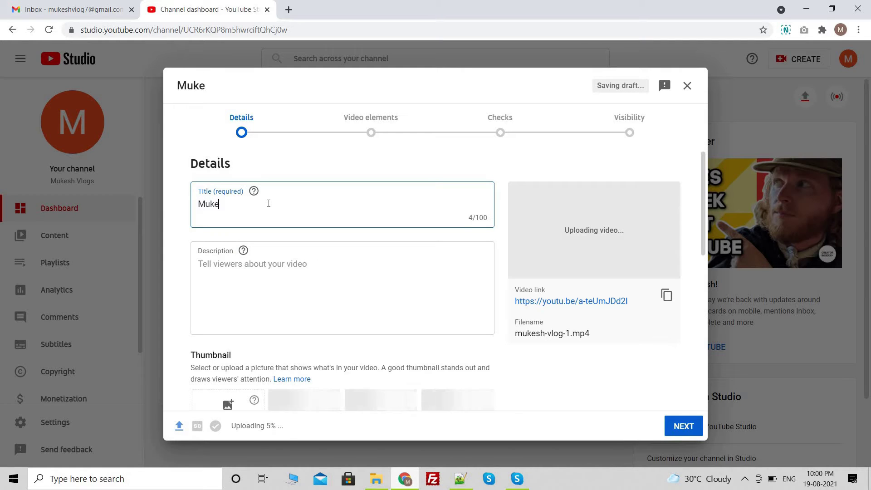
pyautogui.write('sh Vlo')
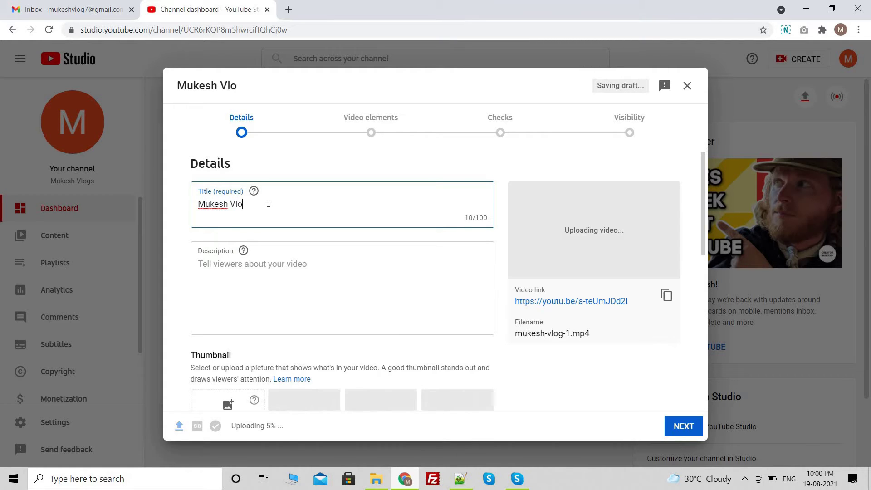
pyautogui.write('g 1 | Mukesh Vlogs')
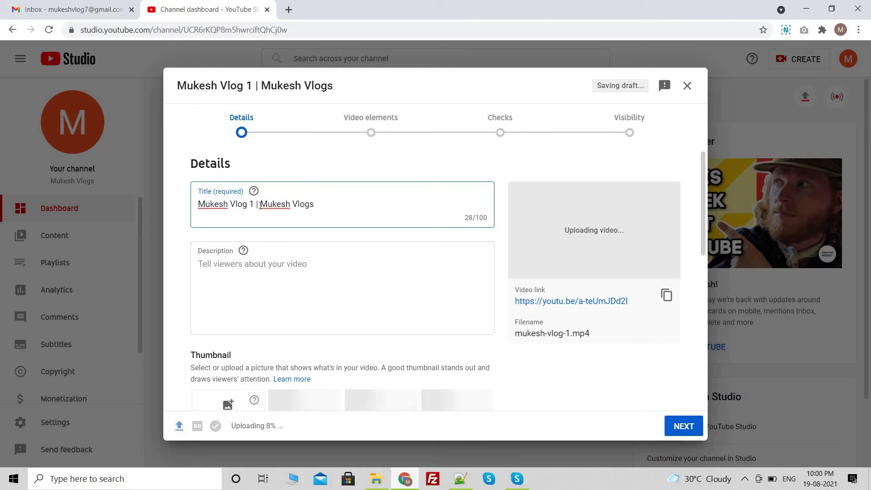
pyautogui.keyDown('shift'); pyautogui.click(257, 204); pyautogui.keyUp('shift')
pyautogui.keyDown('shift'); pyautogui.click(256, 204); pyautogui.keyUp('shift')
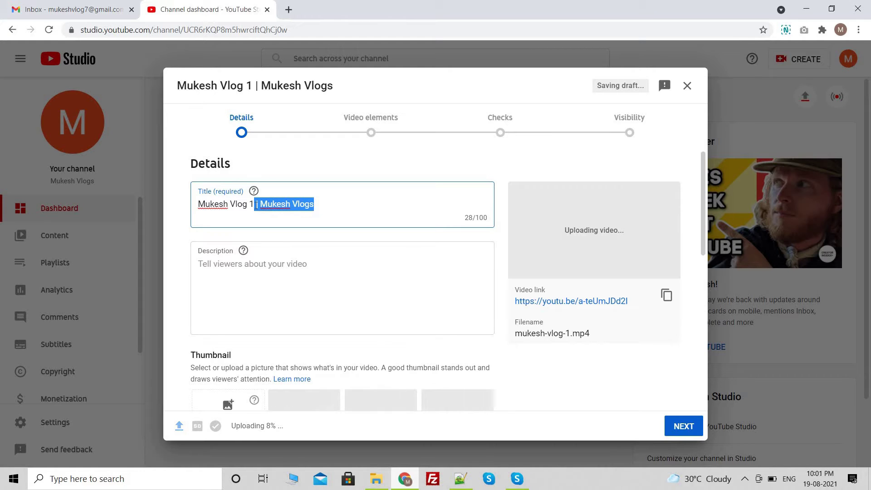
pyautogui.click(290, 205)
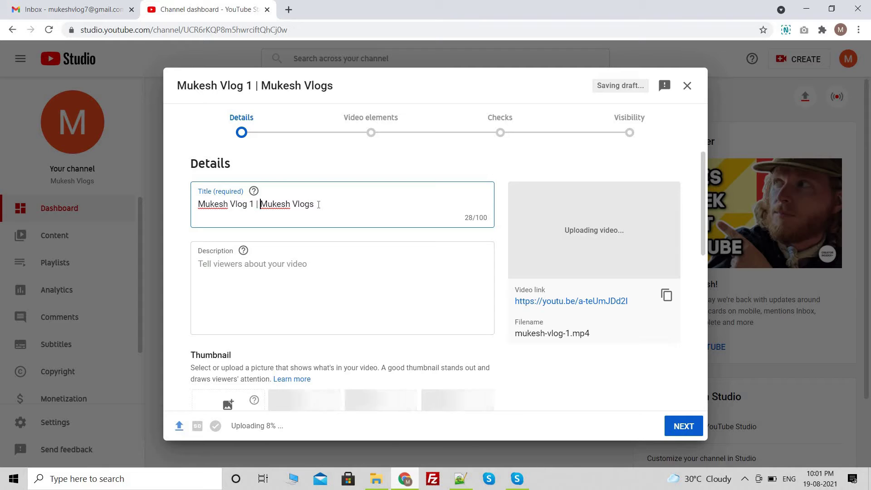
pyautogui.moveTo(261, 204); pyautogui.dragTo(318, 204)
pyautogui.click(319, 205)
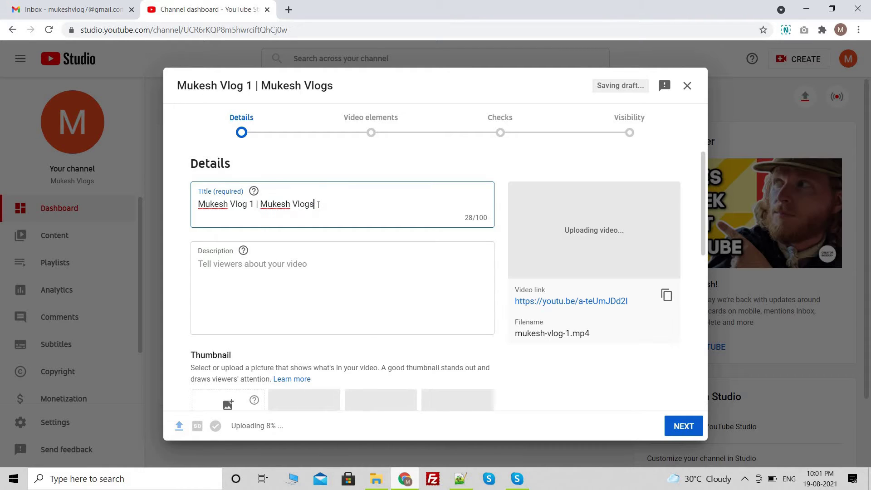
pyautogui.click(261, 204)
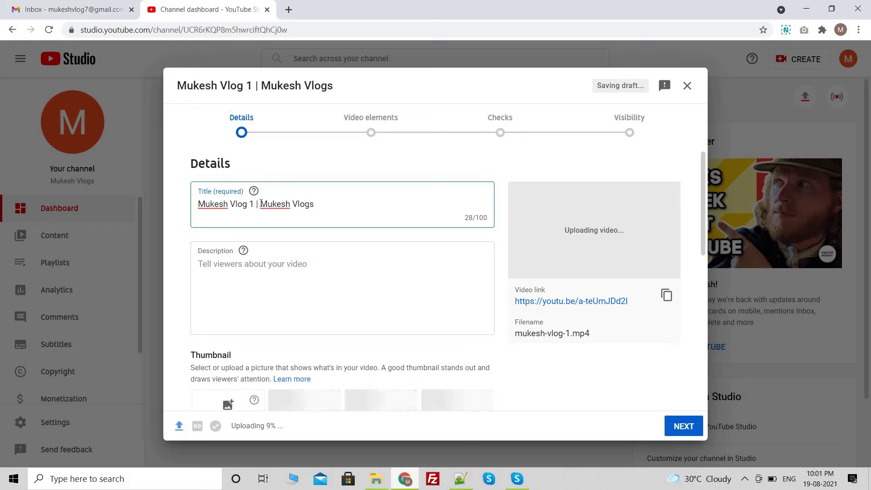
pyautogui.keyDown('shift'); pyautogui.click(327, 207); pyautogui.keyUp('shift')
pyautogui.click(328, 206)
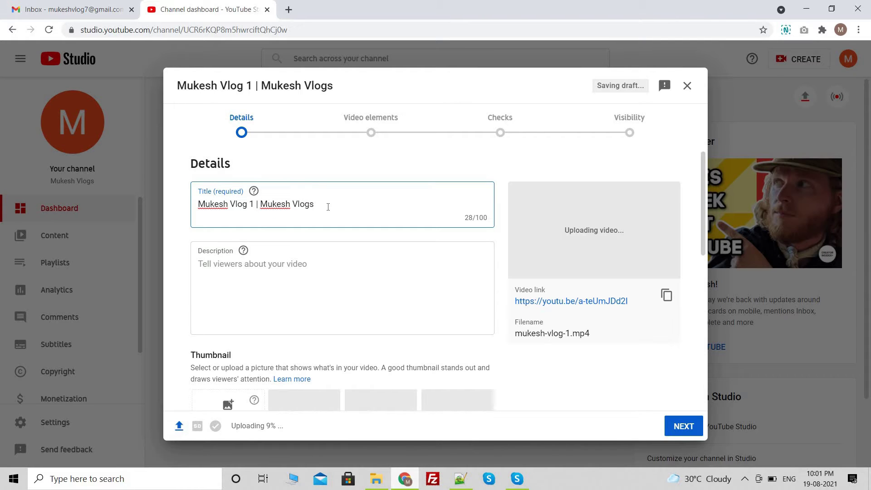
# Copy the video title into the description and add below it "Ye meri video hai vlog ki first video.".
pyautogui.click(254, 204)
pyautogui.hotkey('ctrl', 'a')
pyautogui.hotkey('ctrl', 'c')
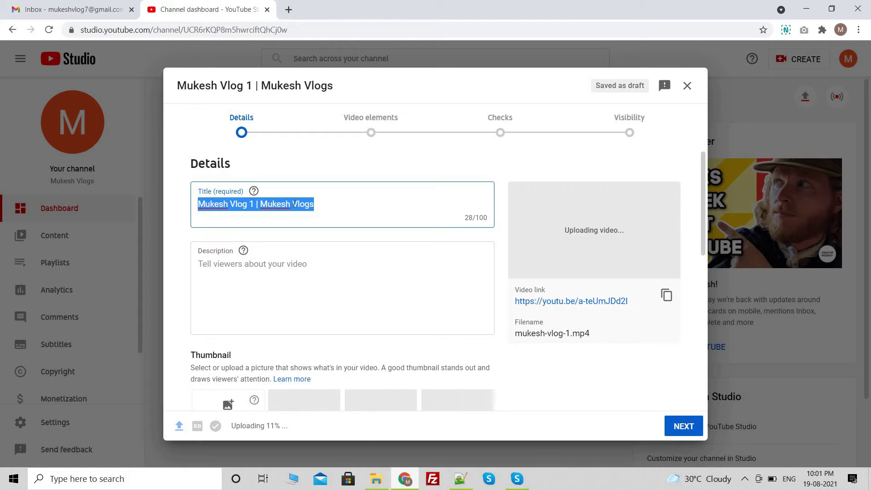
pyautogui.click(274, 288)
pyautogui.hotkey('ctrl', 'v')
pyautogui.press('Return')
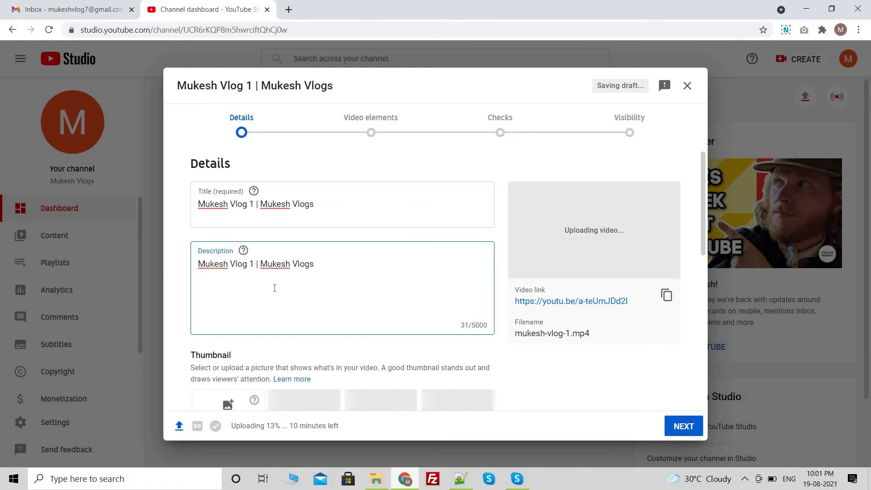
pyautogui.write('Ye')
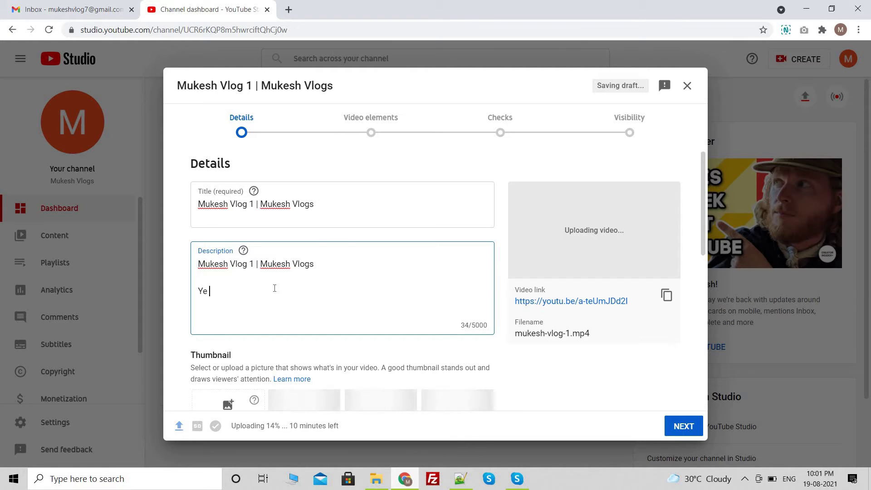
pyautogui.write(' meri video hai vlog ki first video.')
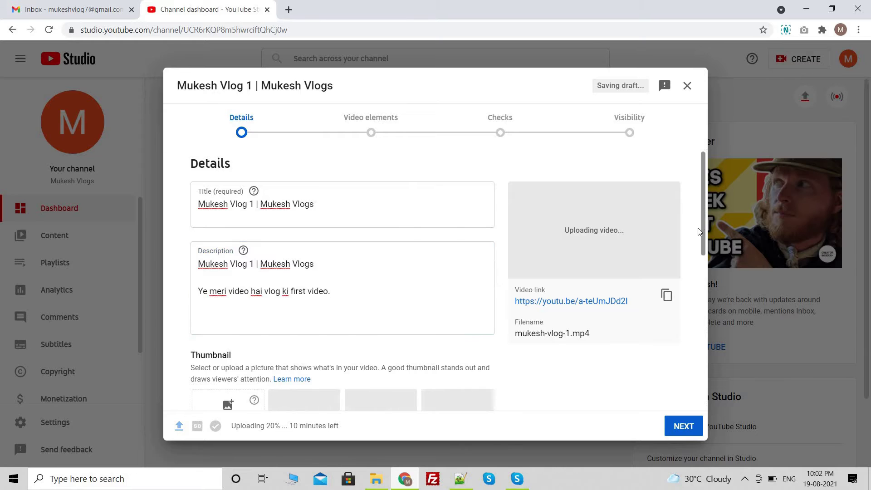
# Create a new public playlist titled "Vlogs" from the video's playlist setting.
pyautogui.scroll(-3, 698, 224)
pyautogui.scroll(-1, 679, 276)
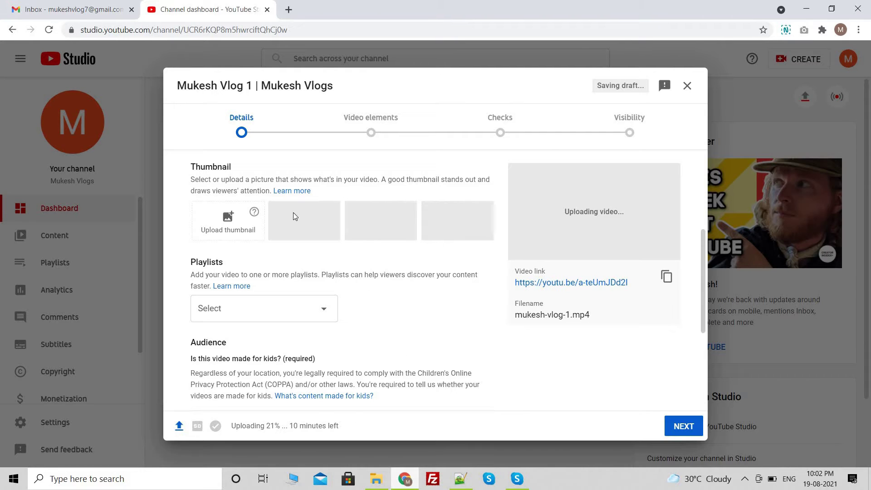
pyautogui.click(325, 313)
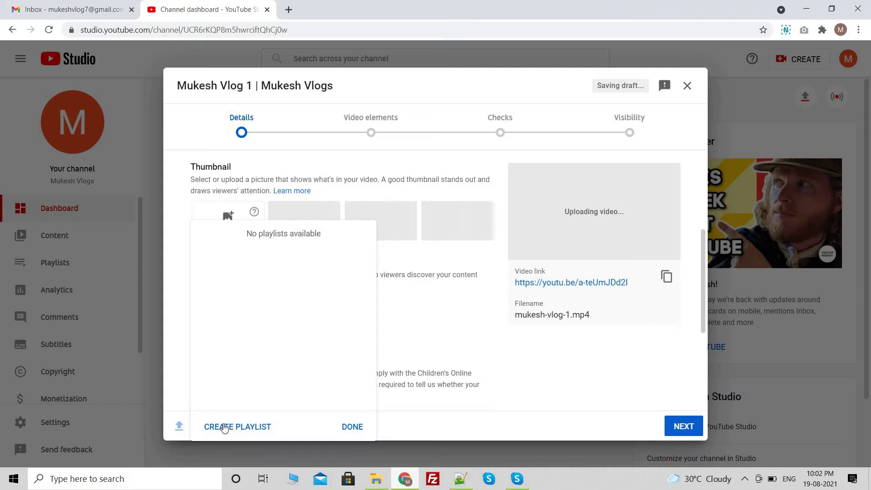
pyautogui.click(240, 428)
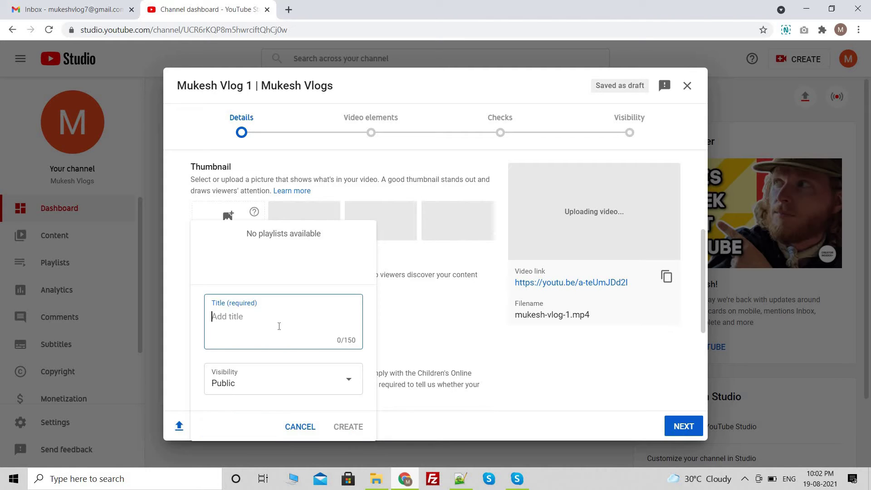
pyautogui.write('V')
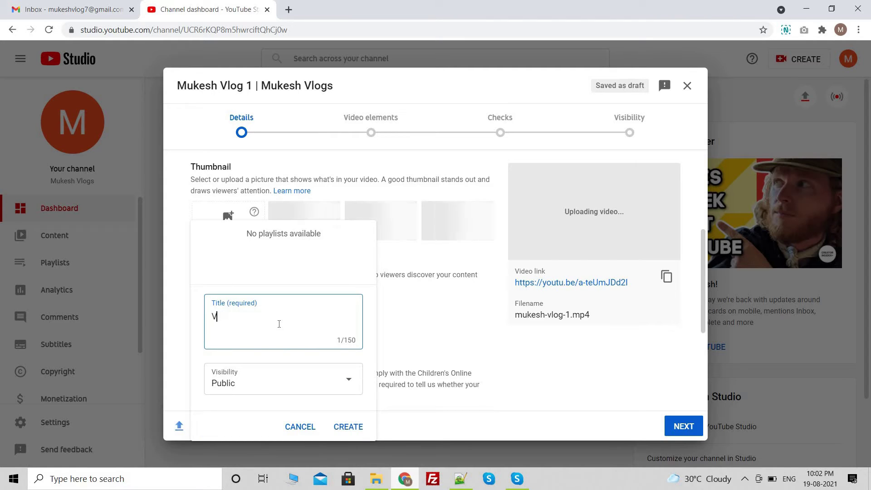
pyautogui.write('logs')
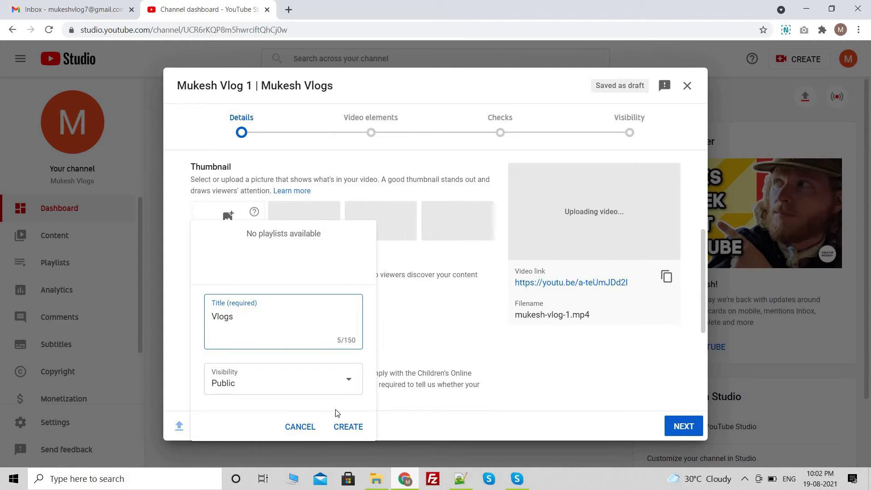
pyautogui.click(343, 428)
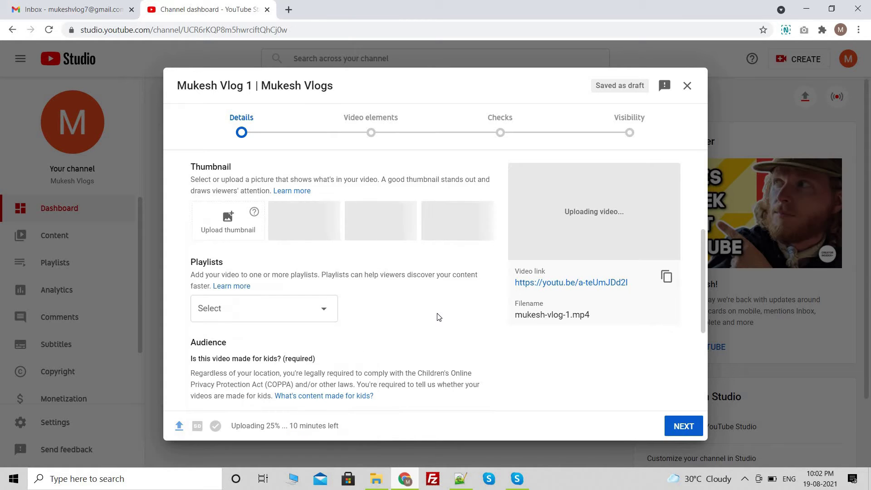
# Set the audience to "No, it's not made for kids" and expand the advanced age restriction options.
pyautogui.scroll(-4, 318, 301)
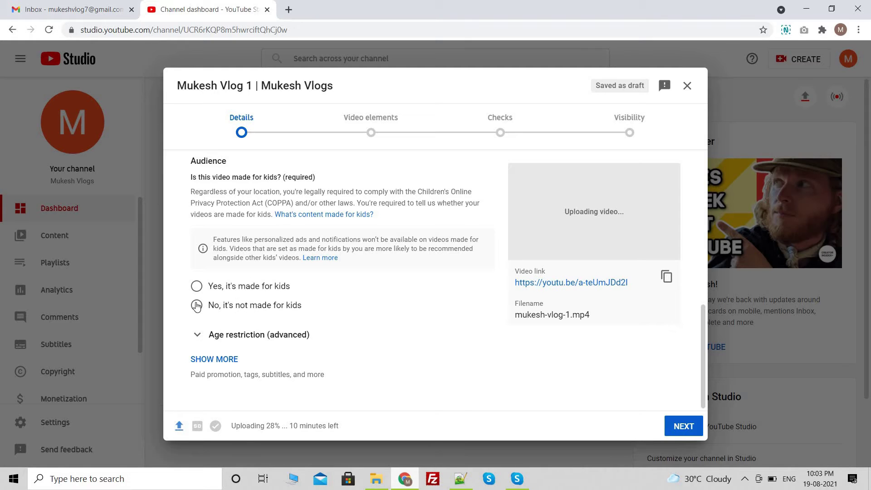
pyautogui.click(197, 286)
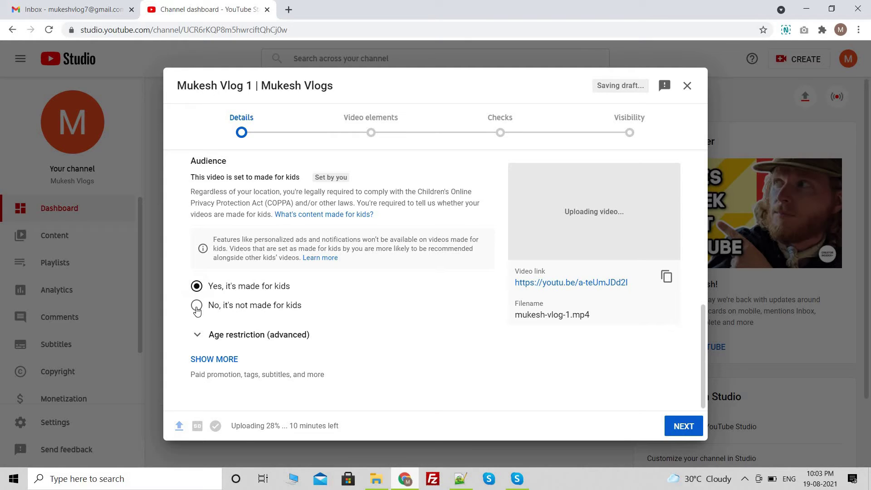
pyautogui.click(197, 306)
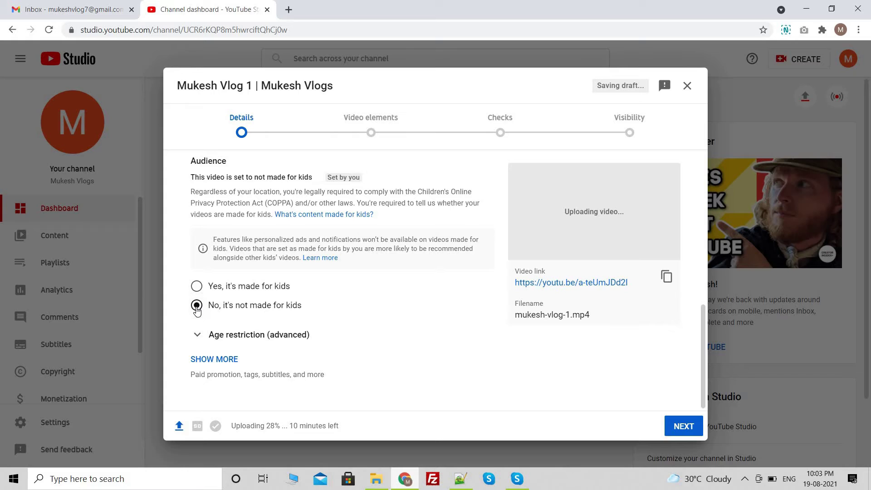
pyautogui.click(200, 338)
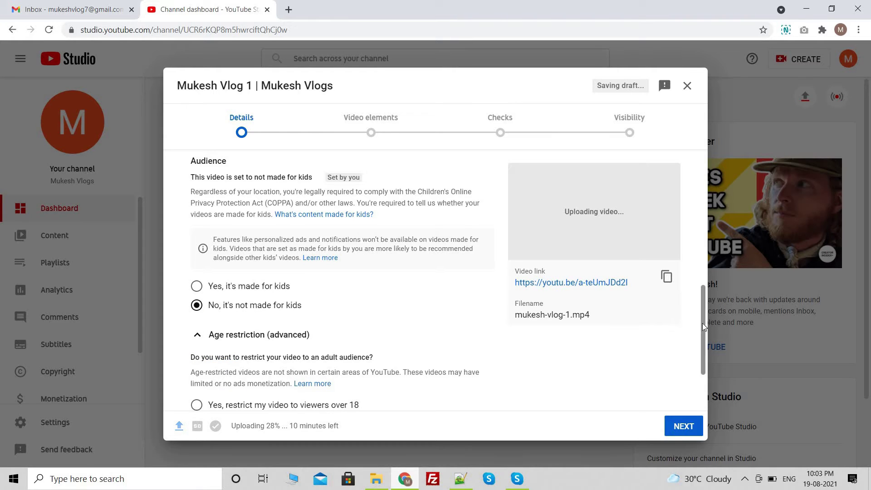
pyautogui.moveTo(701, 349); pyautogui.dragTo(695, 384)
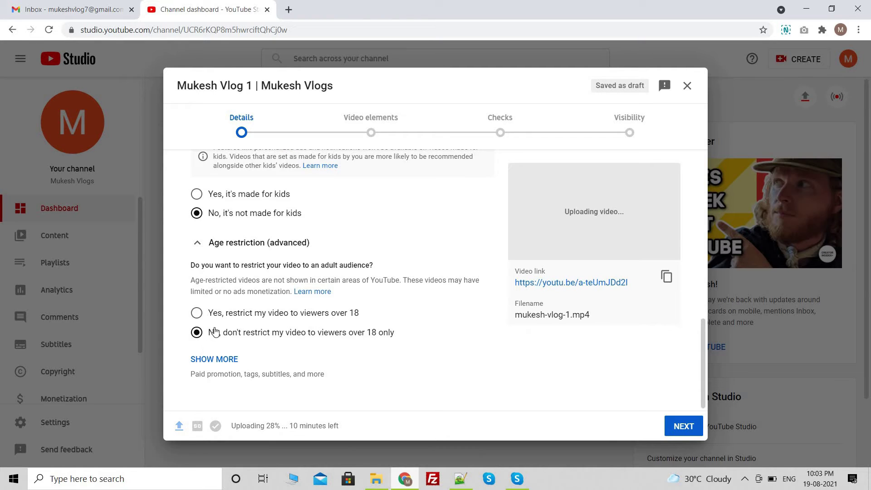
# Expand the additional video details and add the tags "mukesh vlogs 1", "mukesh vlogs", "vlogs" and "my vlogs".
pyautogui.click(219, 360)
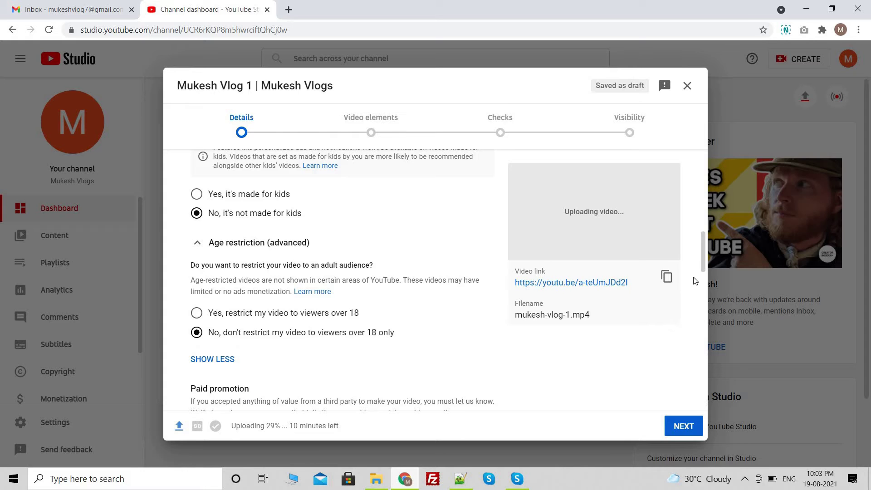
pyautogui.moveTo(706, 259); pyautogui.dragTo(696, 324)
pyautogui.click(239, 253)
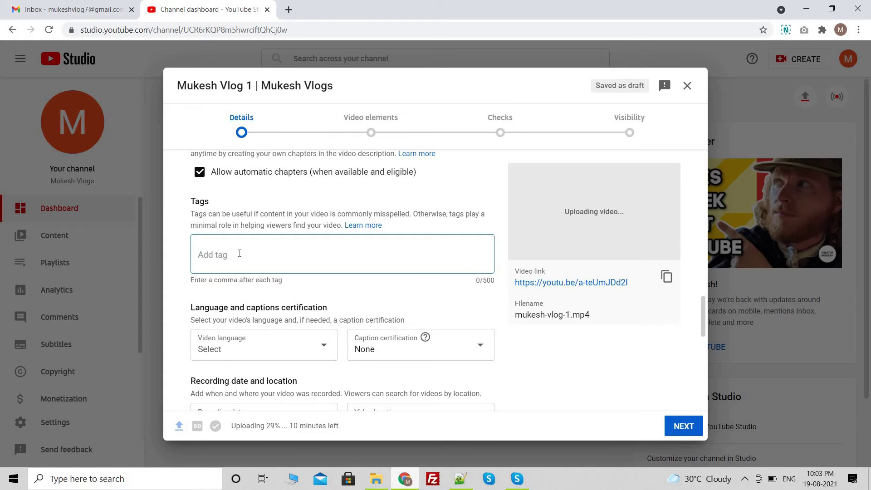
pyautogui.write('mukesh vlogs 1')
pyautogui.press('Return')
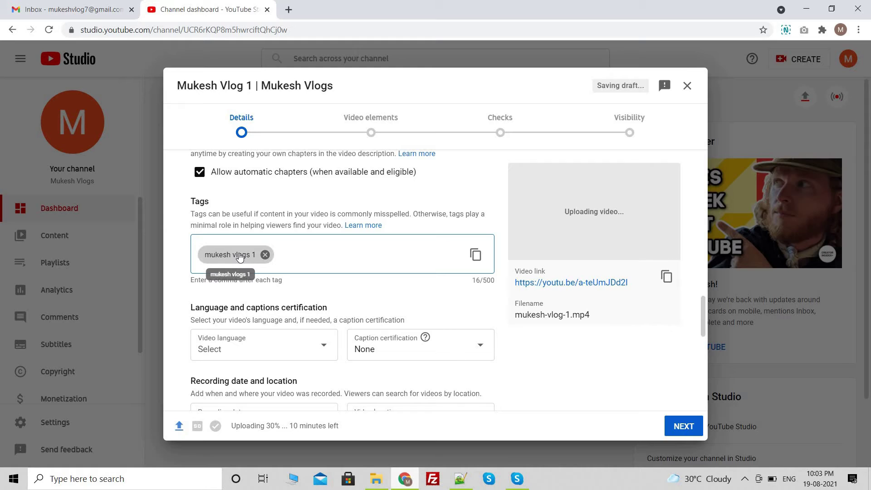
pyautogui.write('mukesh vlogs')
pyautogui.press('Return')
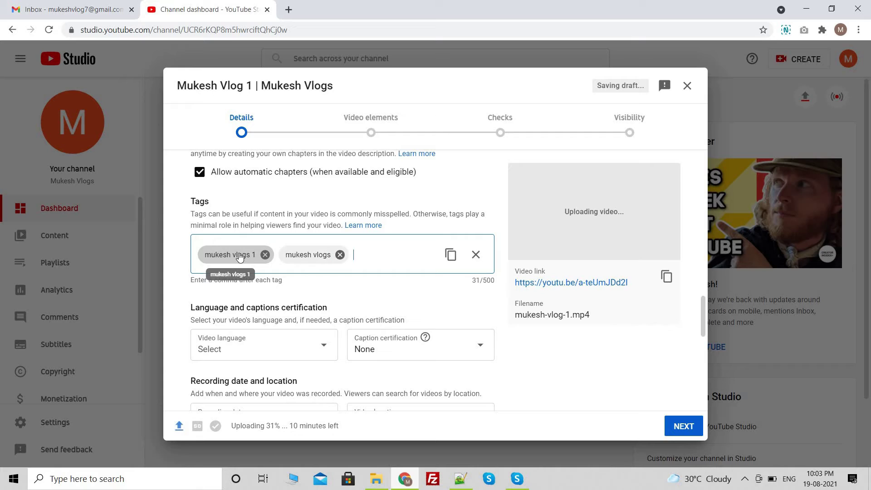
pyautogui.write('vlogs')
pyautogui.press('Return')
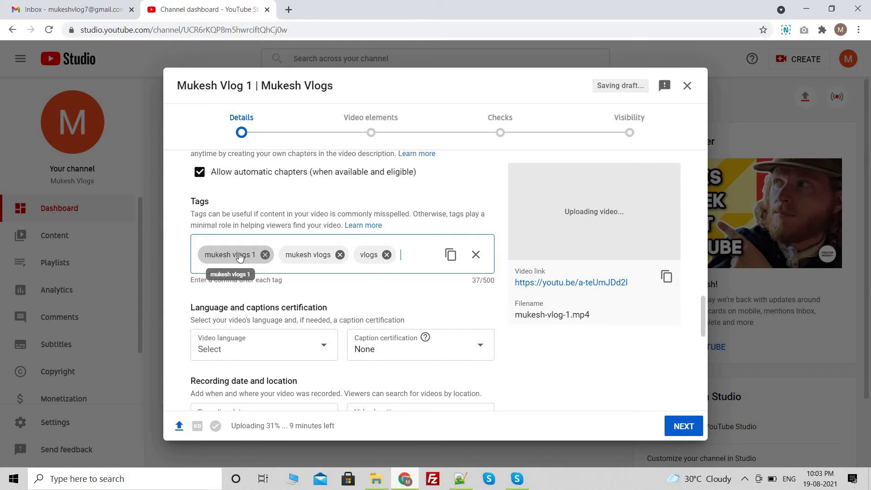
pyautogui.write('my vlogs')
pyautogui.press('Return')
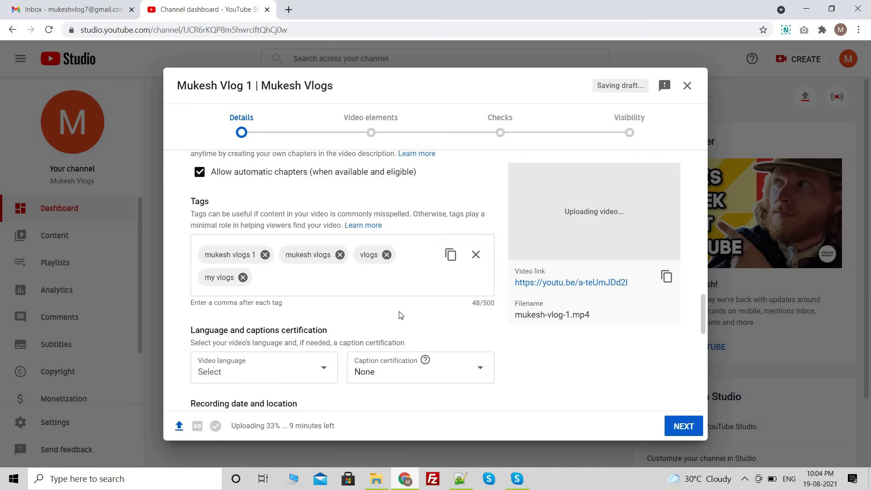
pyautogui.click(396, 278)
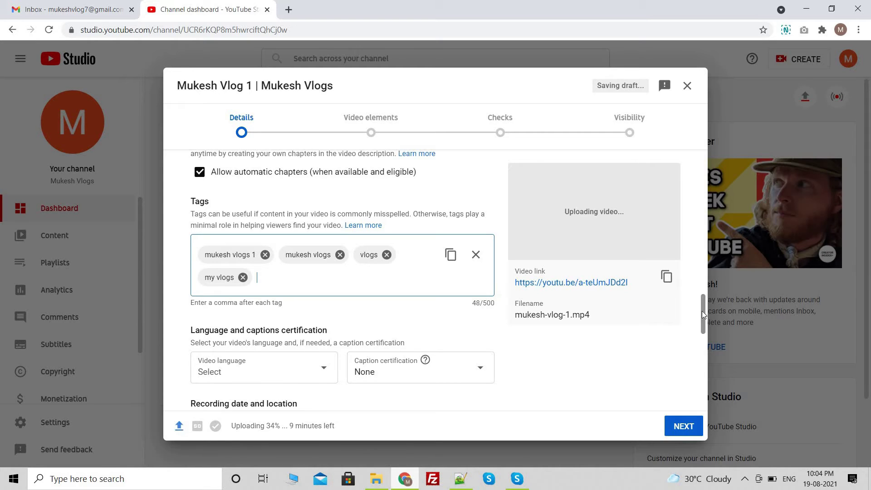
# Review the video's title, description and tags against each other.
pyautogui.moveTo(704, 311)
pyautogui.mouseDown()
pyautogui.moveTo(704, 330)
pyautogui.moveTo(706, 320)
pyautogui.mouseUp()
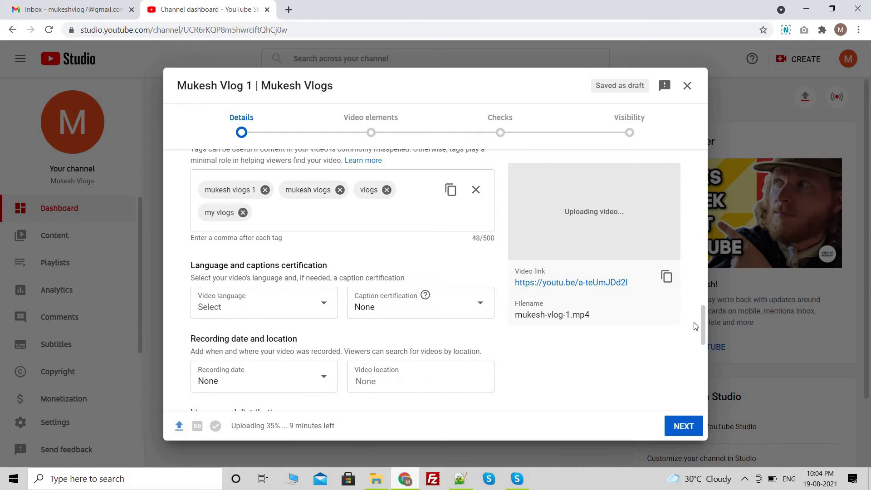
pyautogui.scroll(10, 700, 144)
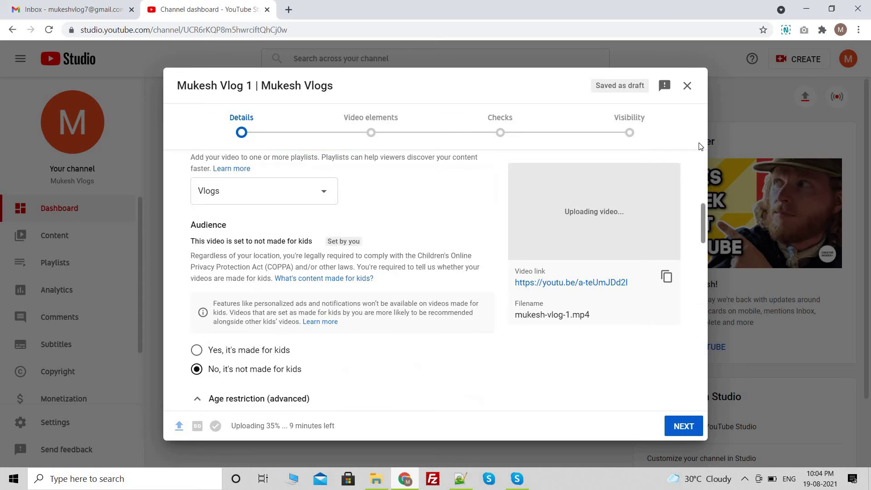
pyautogui.click(480, 323)
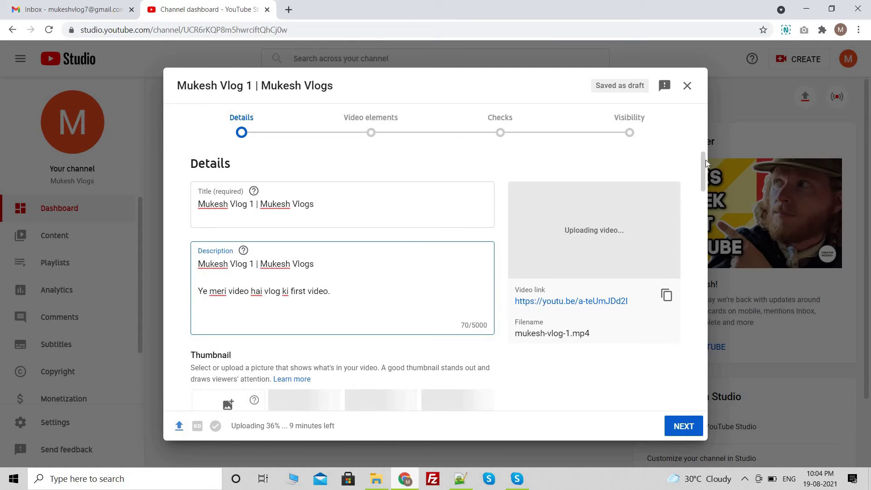
pyautogui.moveTo(704, 165); pyautogui.dragTo(678, 361)
pyautogui.scroll(4, 679, 331)
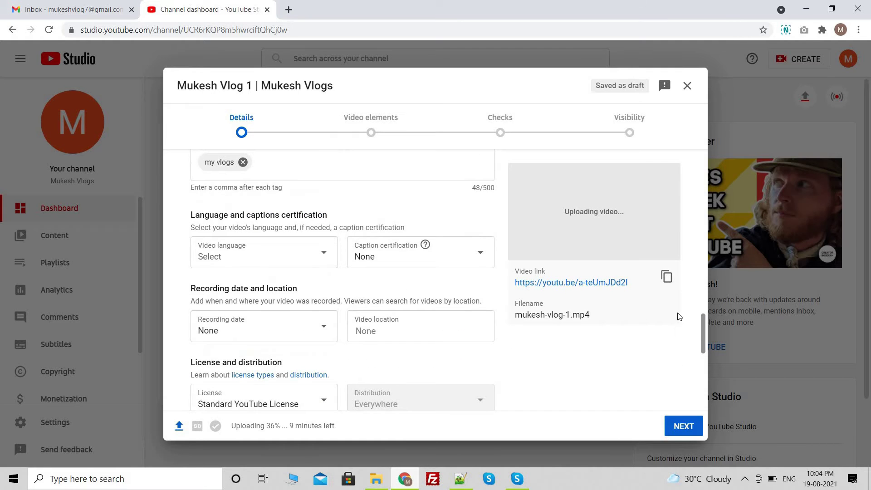
pyautogui.scroll(2, 678, 316)
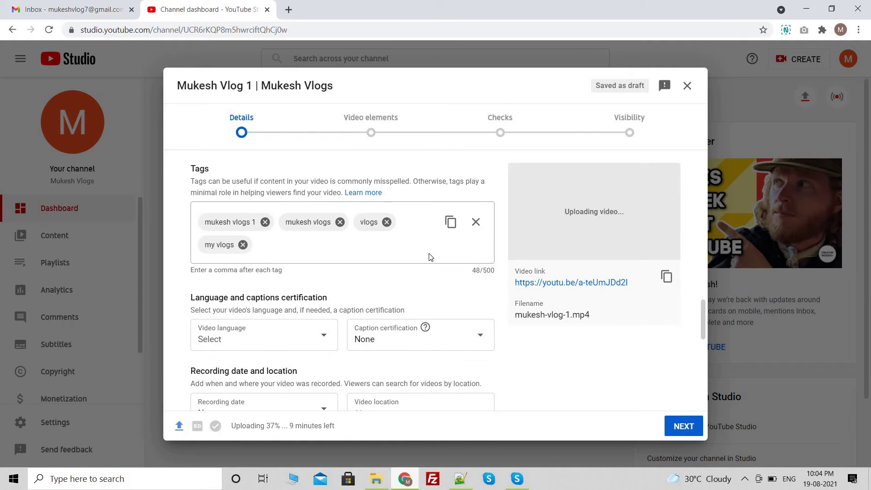
pyautogui.moveTo(703, 303); pyautogui.dragTo(712, 89)
pyautogui.click(408, 202)
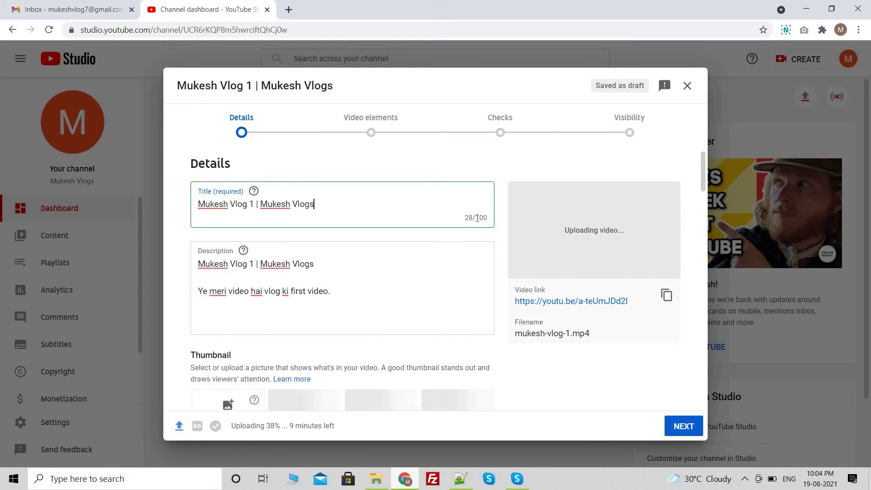
pyautogui.moveTo(705, 172); pyautogui.dragTo(686, 281)
# Examine the available video languages and the recording, license and distribution settings.
pyautogui.scroll(-10, 685, 281)
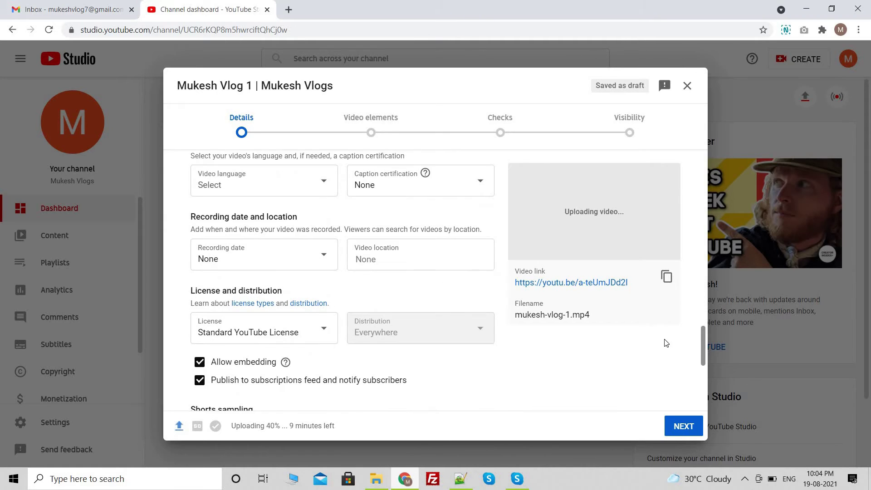
pyautogui.scroll(1, 666, 342)
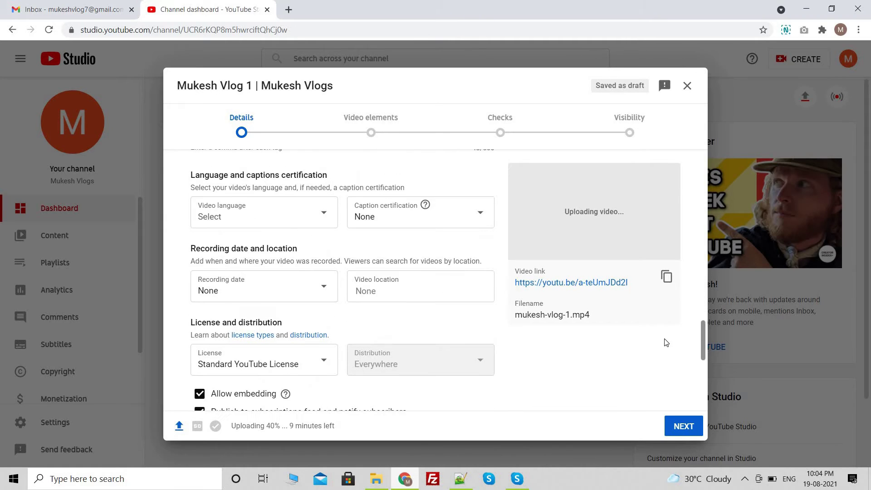
pyautogui.click(308, 212)
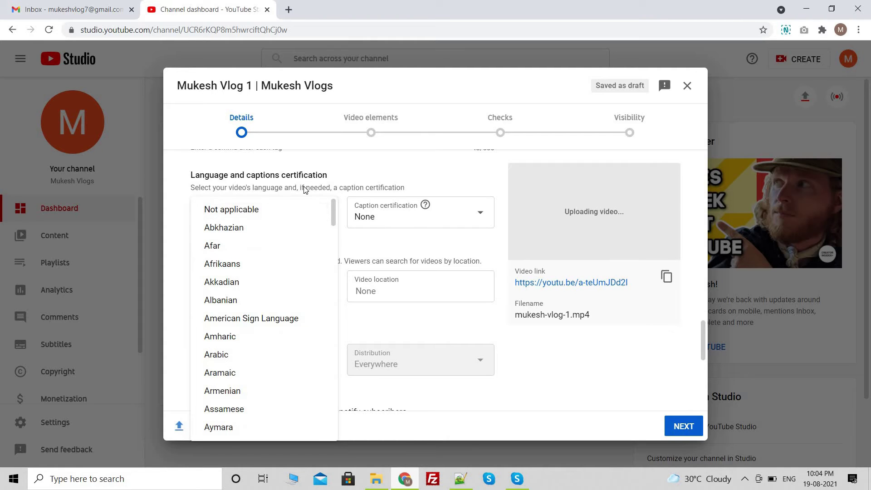
pyautogui.click(466, 252)
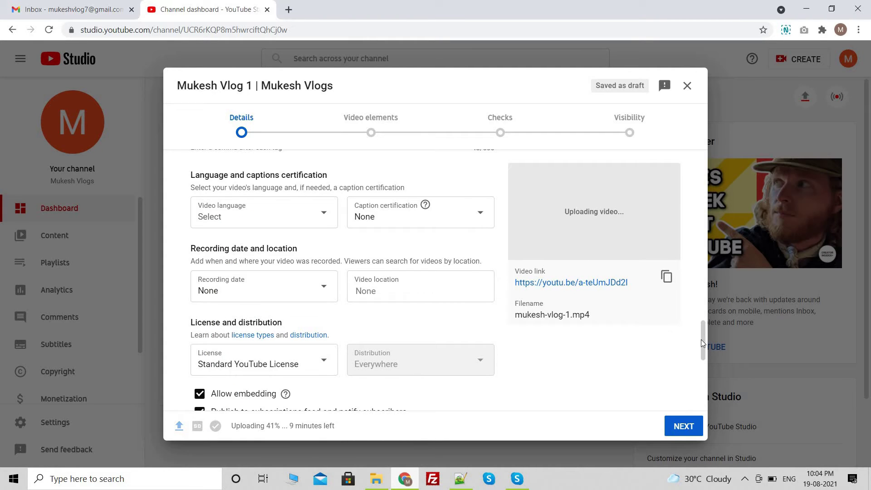
pyautogui.scroll(-2, 703, 347)
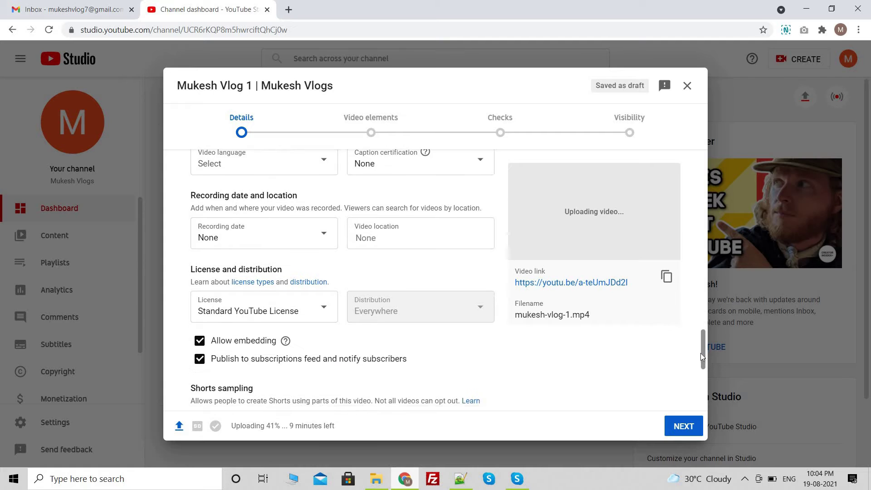
pyautogui.moveTo(698, 358); pyautogui.dragTo(697, 334)
pyautogui.scroll(-10, 697, 333)
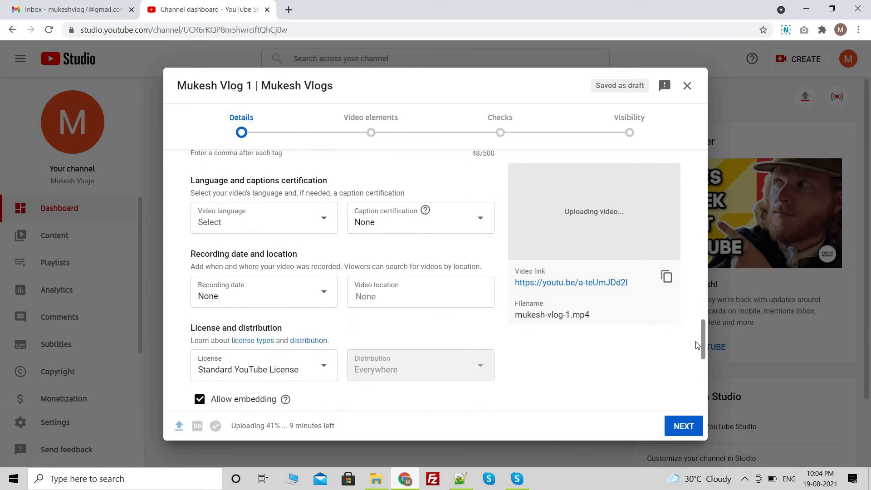
# Disable Shorts sampling so that people cannot sample the video's content.
pyautogui.click(233, 265)
pyautogui.click(241, 263)
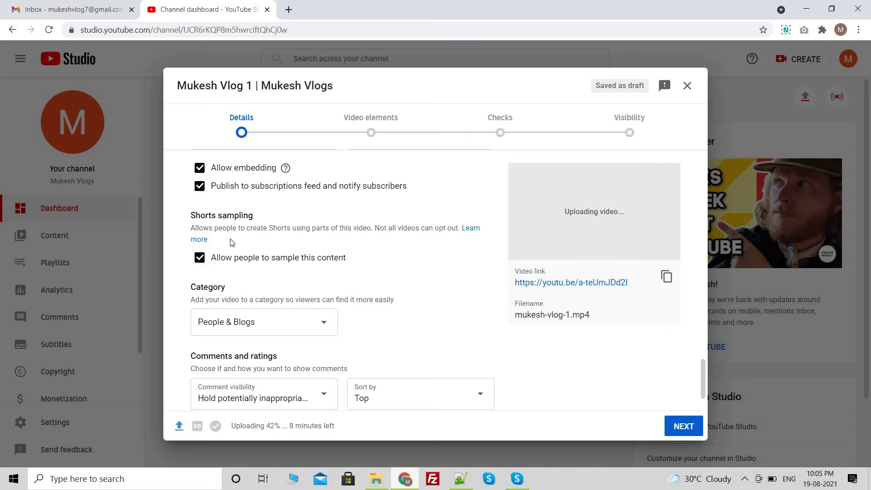
pyautogui.click(199, 258)
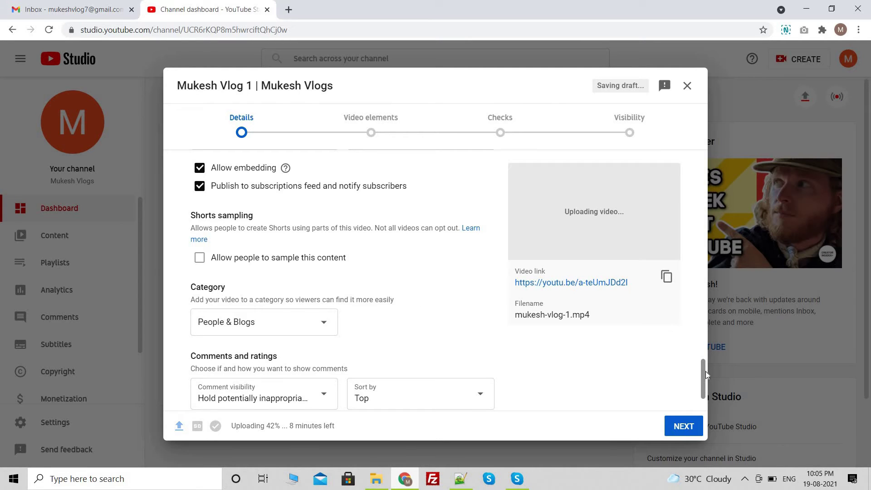
# Look through the video categories and choose People & Blogs.
pyautogui.scroll(-2, 705, 371)
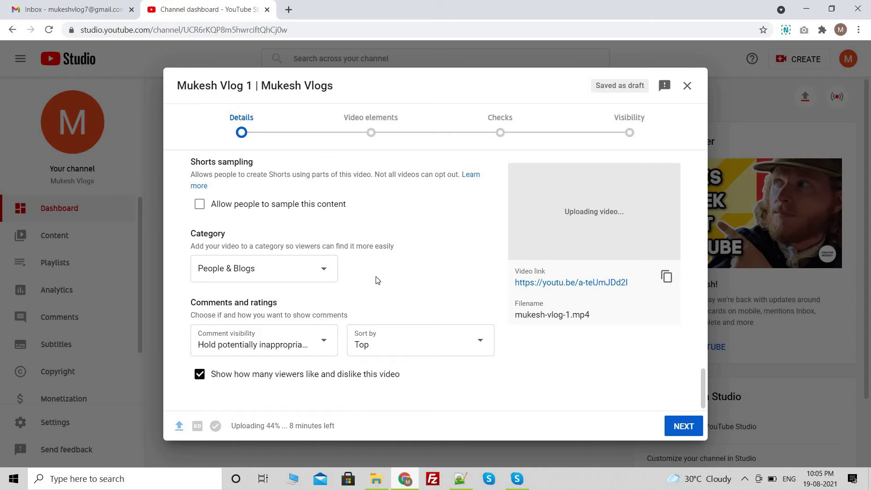
pyautogui.doubleClick(255, 246)
pyautogui.click(255, 246)
pyautogui.click(277, 273)
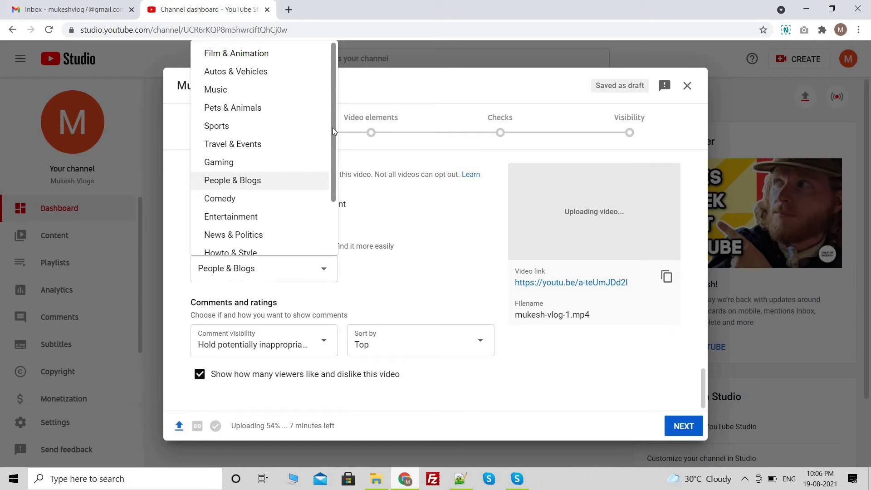
pyautogui.moveTo(332, 132); pyautogui.dragTo(330, 198)
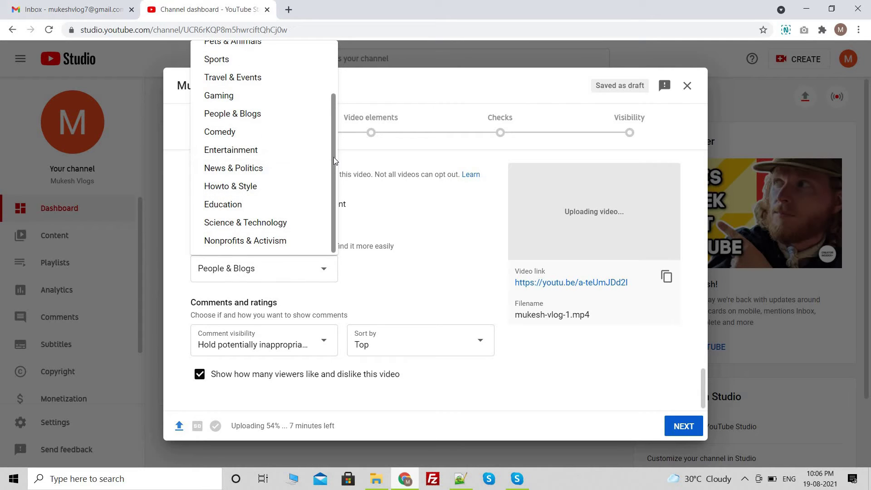
pyautogui.scroll(2, 263, 167)
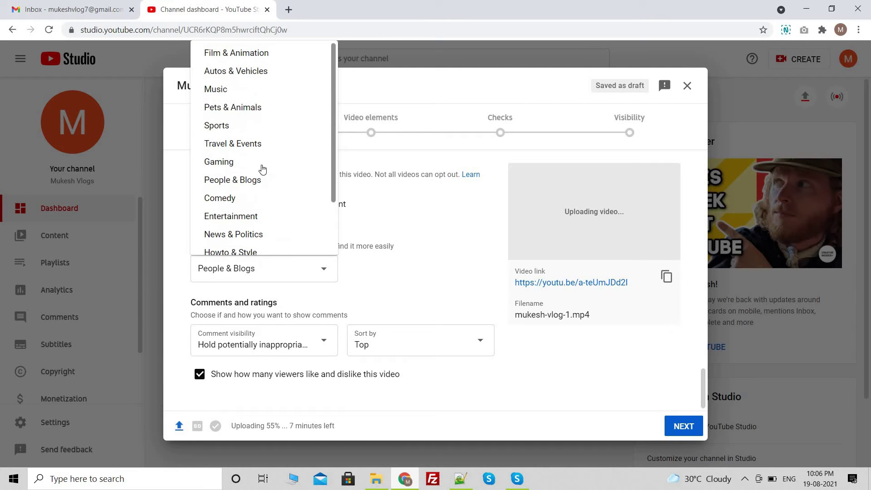
pyautogui.click(247, 179)
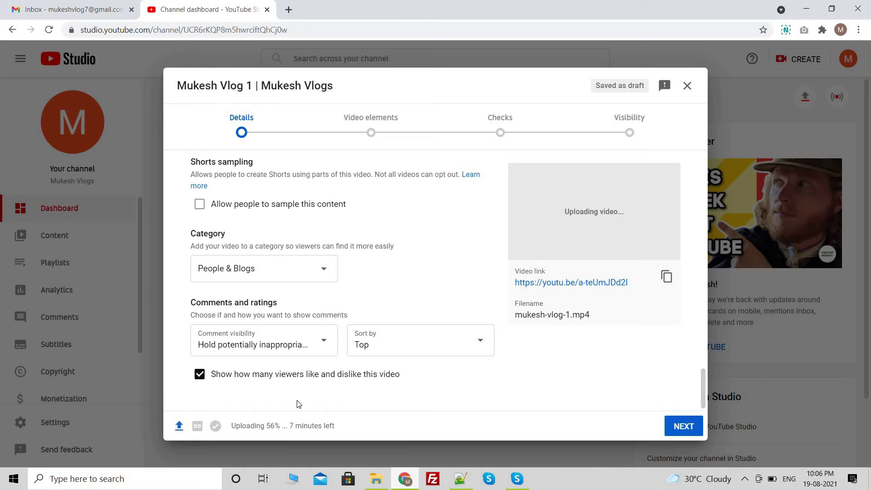
# Set the comment visibility to "Allow all comments" and change it to "Hold all comments for review".
pyautogui.click(322, 345)
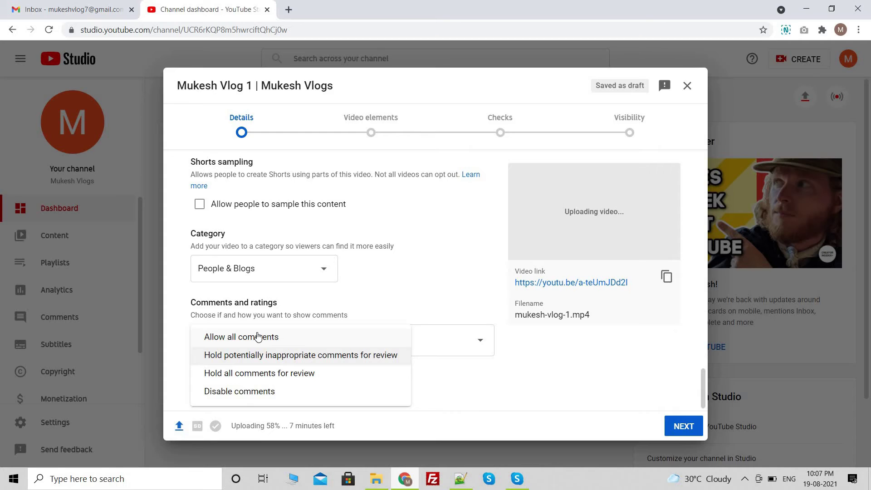
pyautogui.click(257, 337)
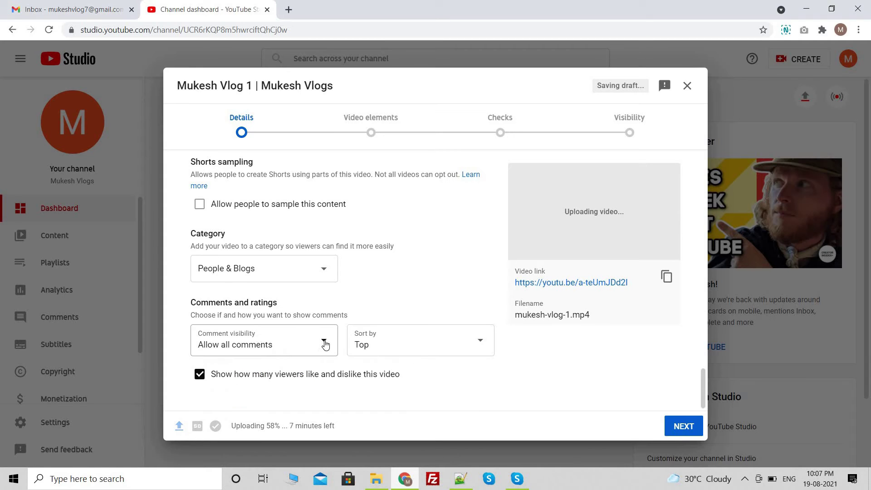
pyautogui.click(325, 343)
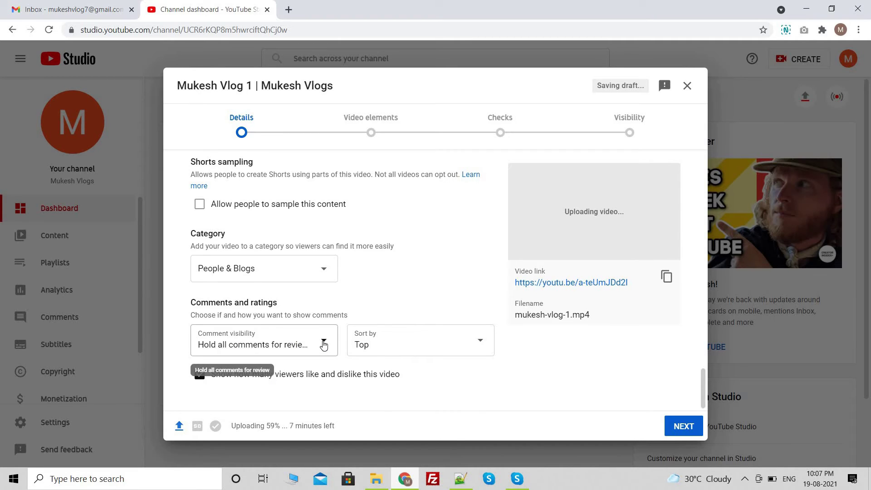
pyautogui.click(323, 343)
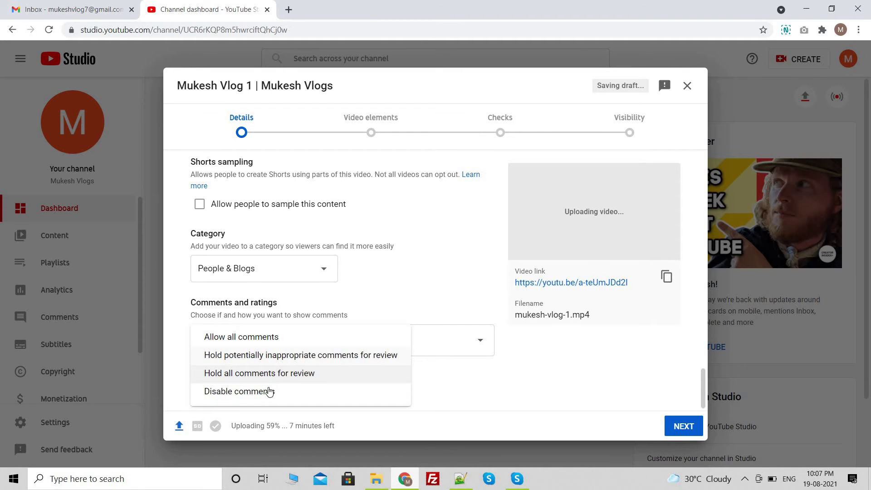
pyautogui.click(301, 375)
# Turn off showing how many viewers like and dislike the video, and turn it back on.
pyautogui.click(398, 380)
pyautogui.click(399, 383)
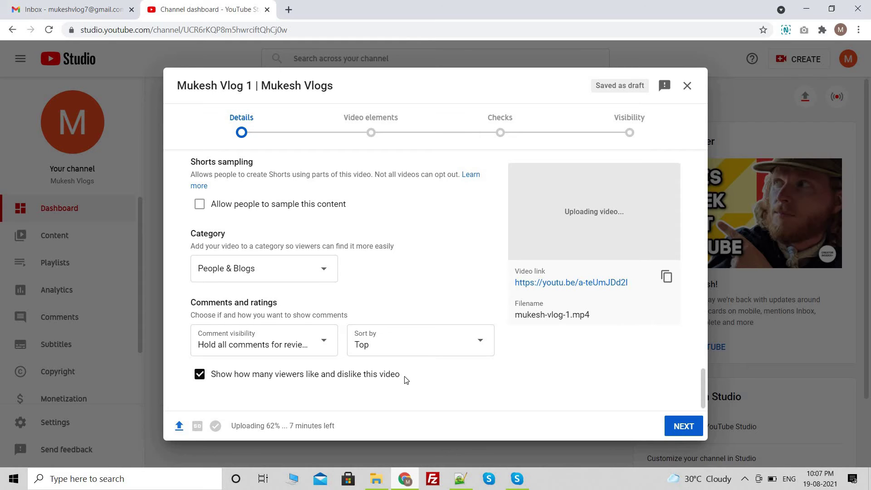
pyautogui.click(201, 374)
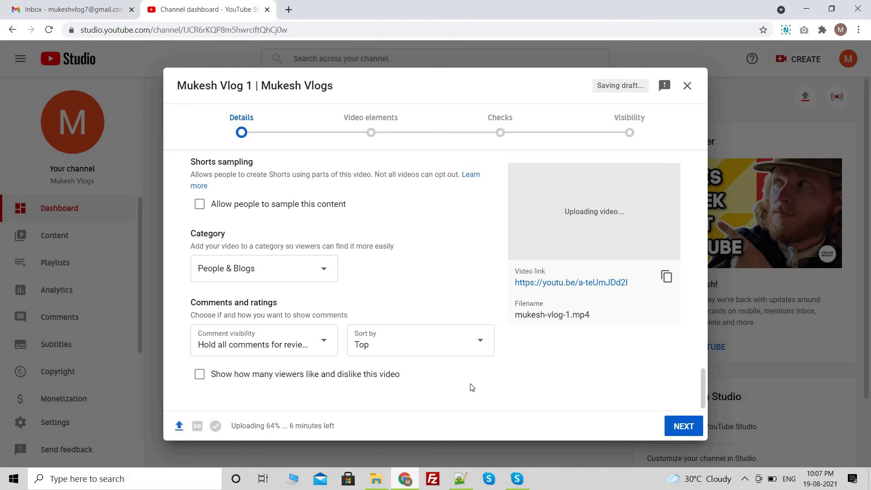
pyautogui.click(199, 374)
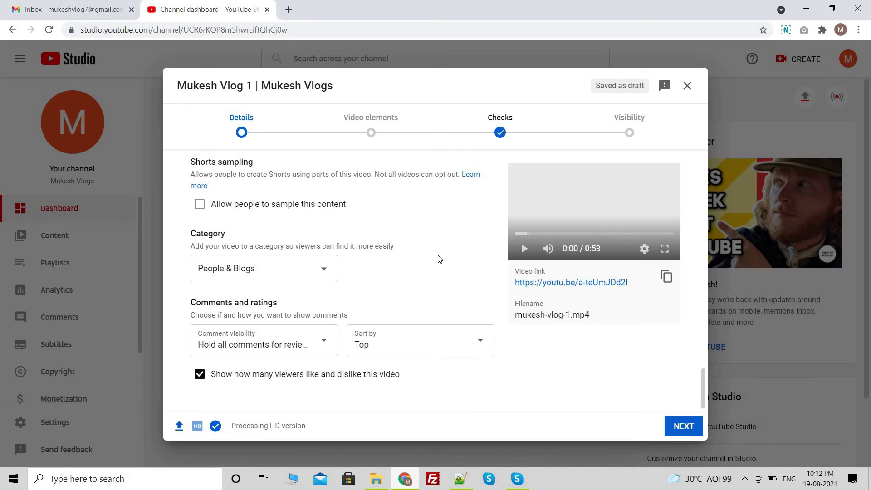
# Continue to the Checks stage without adding an end screen or cards.
pyautogui.click(684, 427)
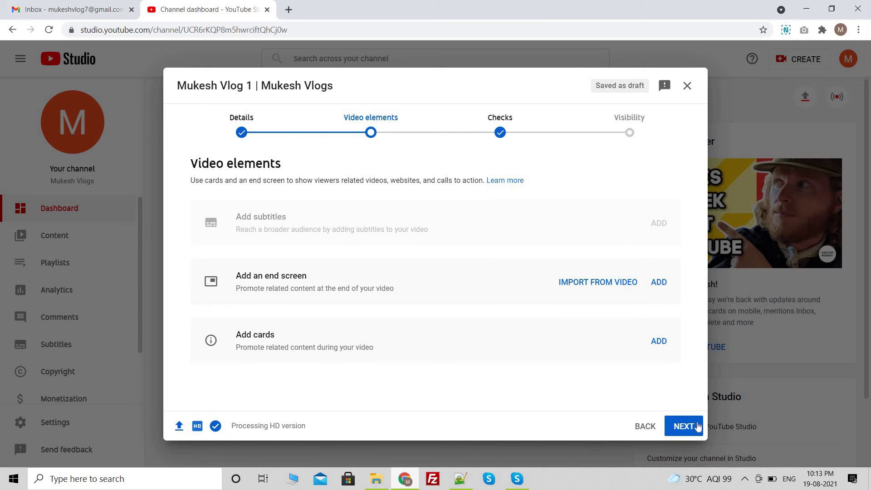
pyautogui.click(697, 426)
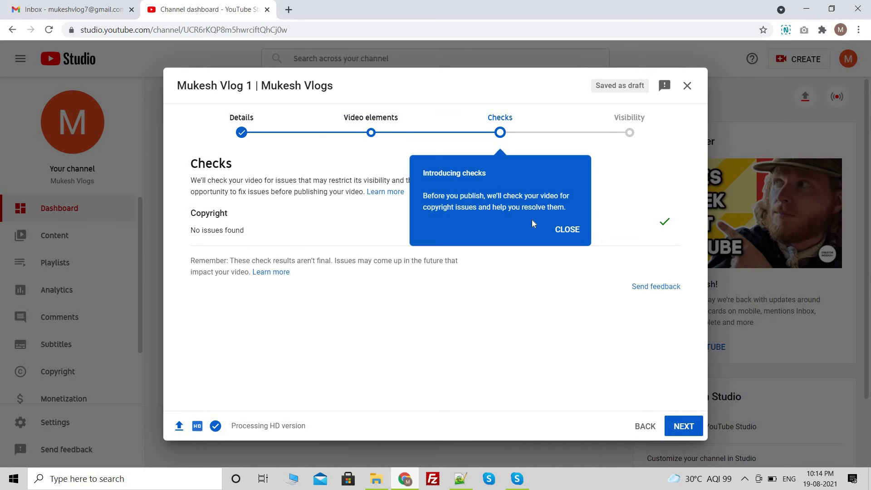
# Continue past the copyright checks and publish the video with its visibility set to Public.
pyautogui.click(568, 233)
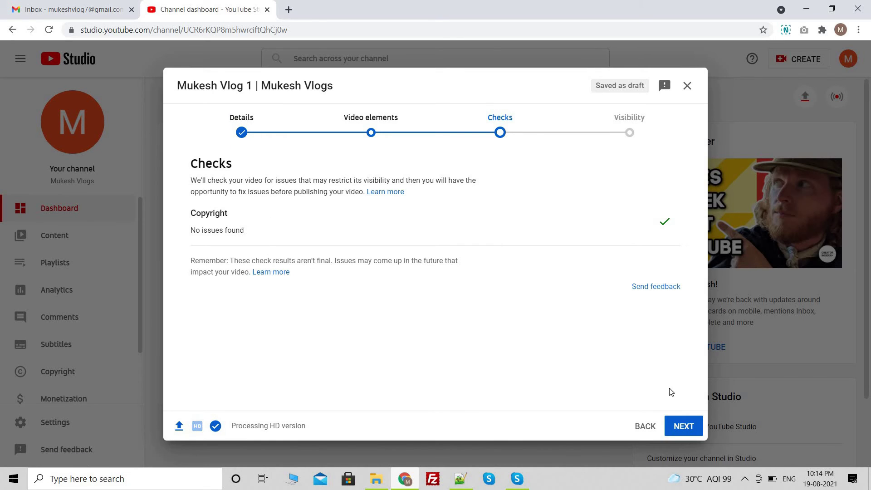
pyautogui.click(680, 424)
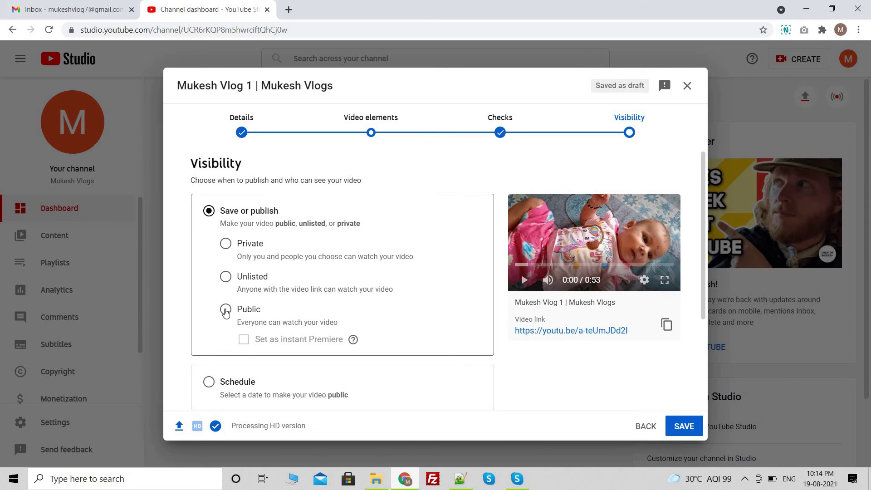
pyautogui.click(225, 310)
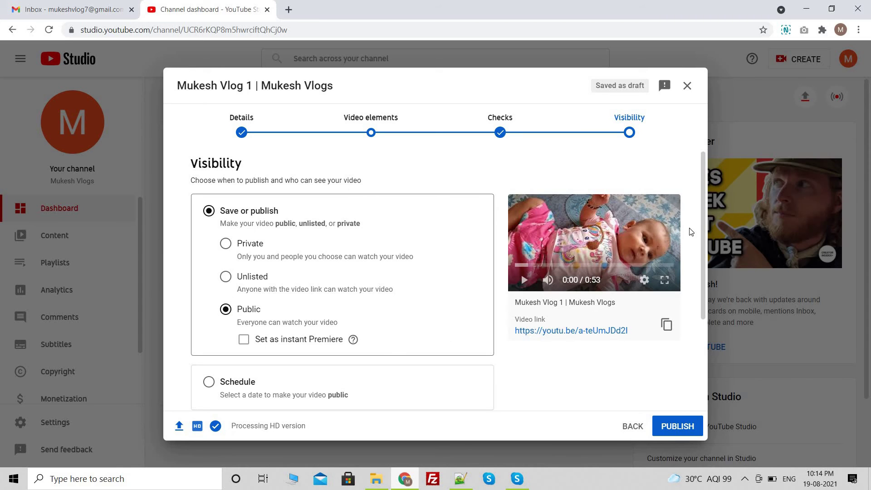
pyautogui.moveTo(704, 227); pyautogui.dragTo(687, 333)
pyautogui.scroll(3, 706, 236)
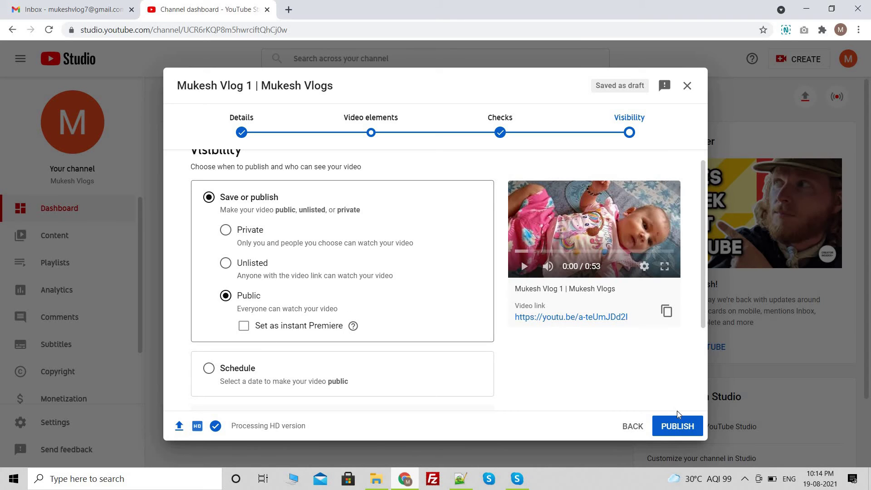
pyautogui.click(678, 424)
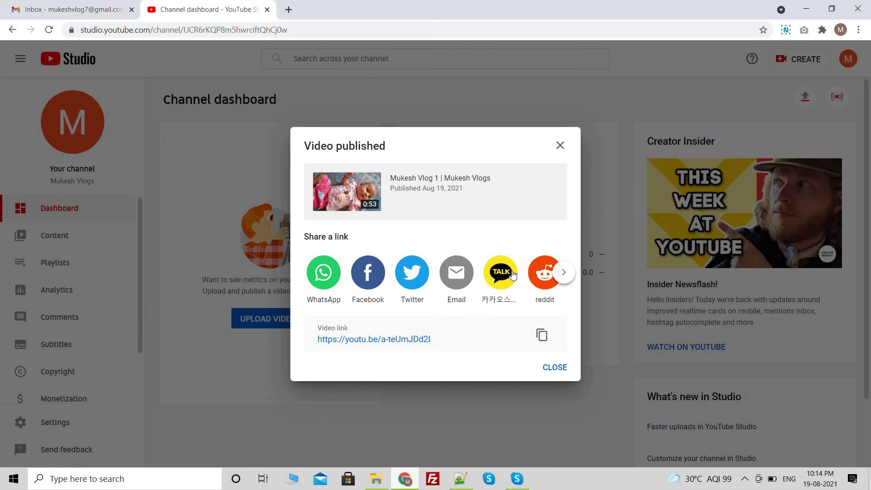
# Open the published video from its share link and review the title and description on its watch page.
pyautogui.click(370, 340)
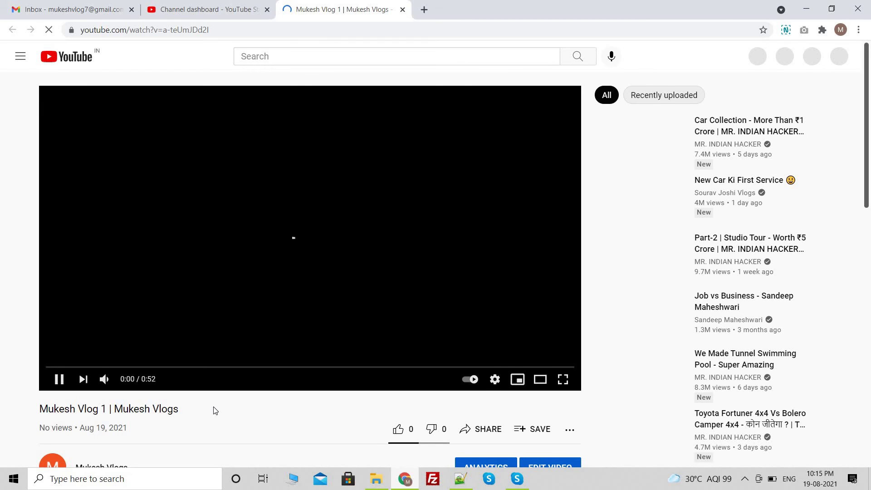
pyautogui.scroll(-3, 215, 410)
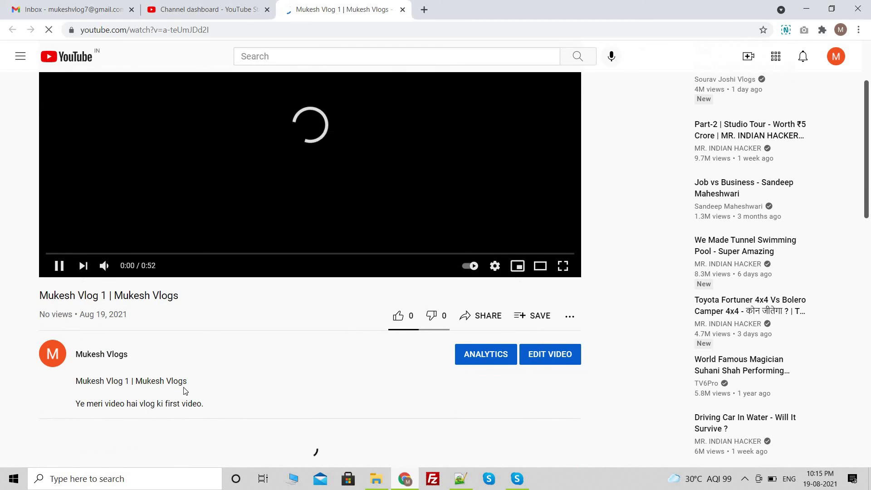
pyautogui.doubleClick(108, 404)
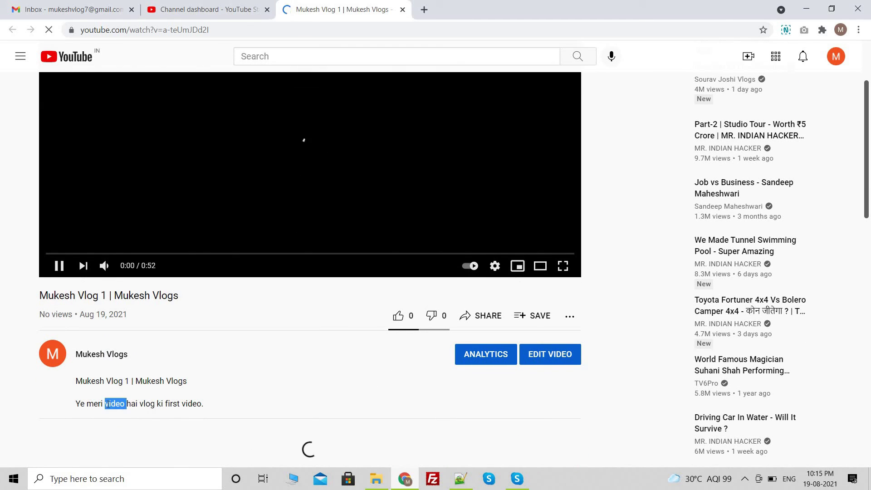
pyautogui.click(100, 391)
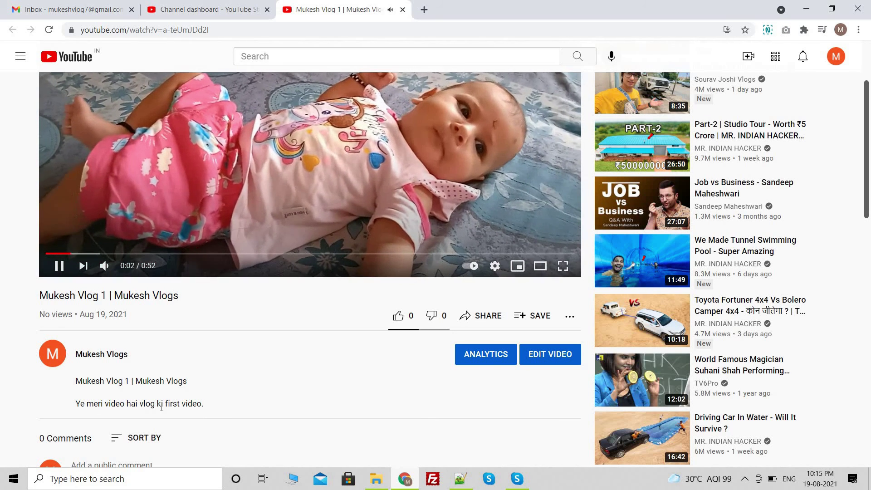
pyautogui.tripleClick(124, 403)
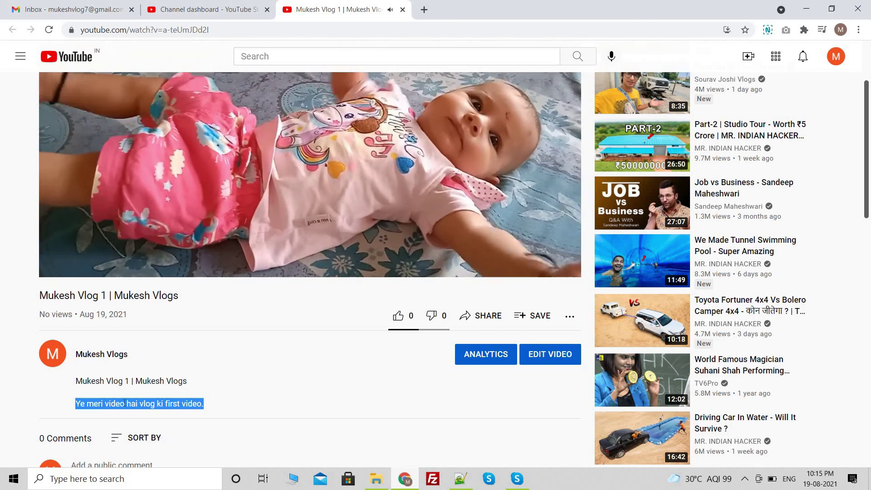
pyautogui.click(132, 349)
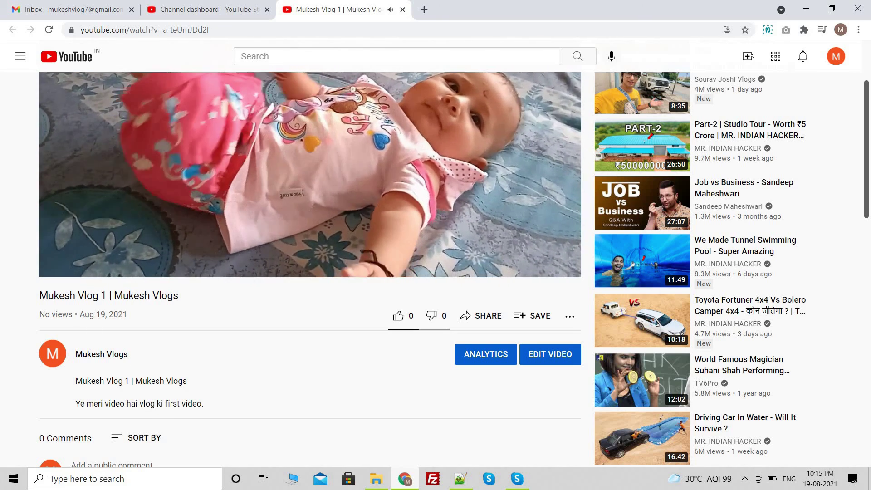
pyautogui.scroll(3, 96, 315)
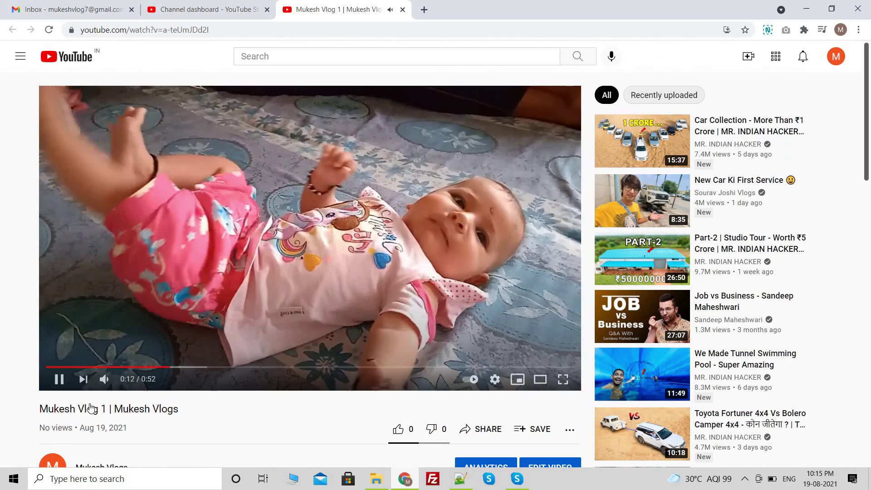
pyautogui.tripleClick(83, 411)
pyautogui.click(272, 439)
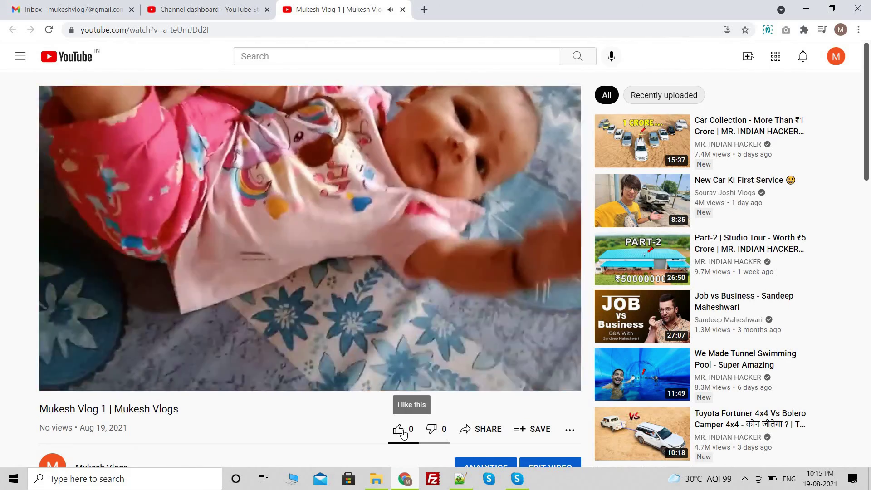
# Like the published video and look over the description and comments area below it.
pyautogui.click(398, 429)
pyautogui.scroll(-3, 353, 425)
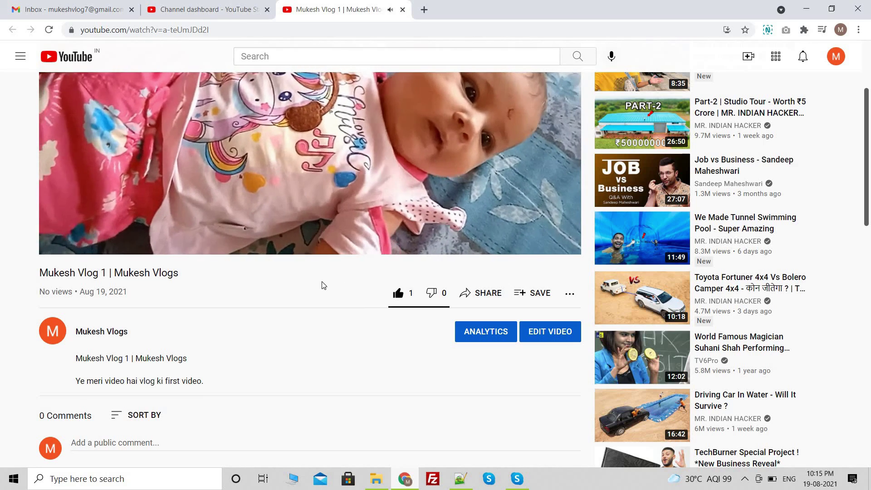
pyautogui.scroll(2, 323, 284)
pyautogui.scroll(3, 323, 285)
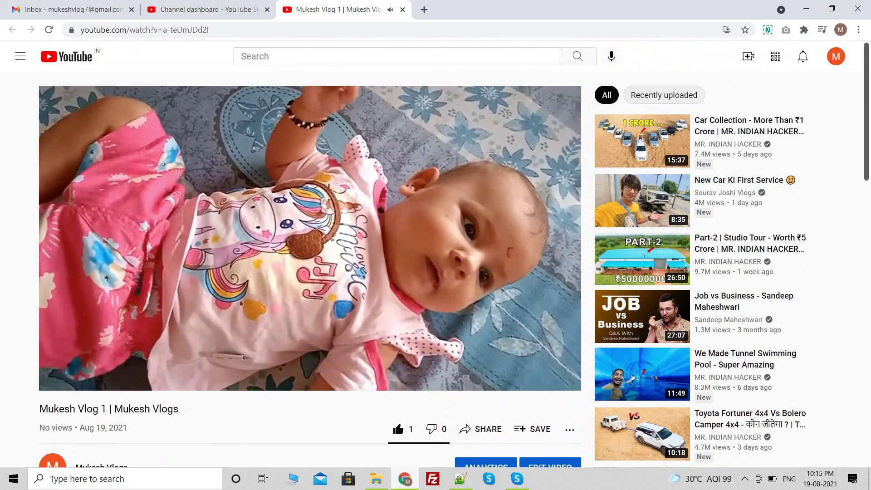